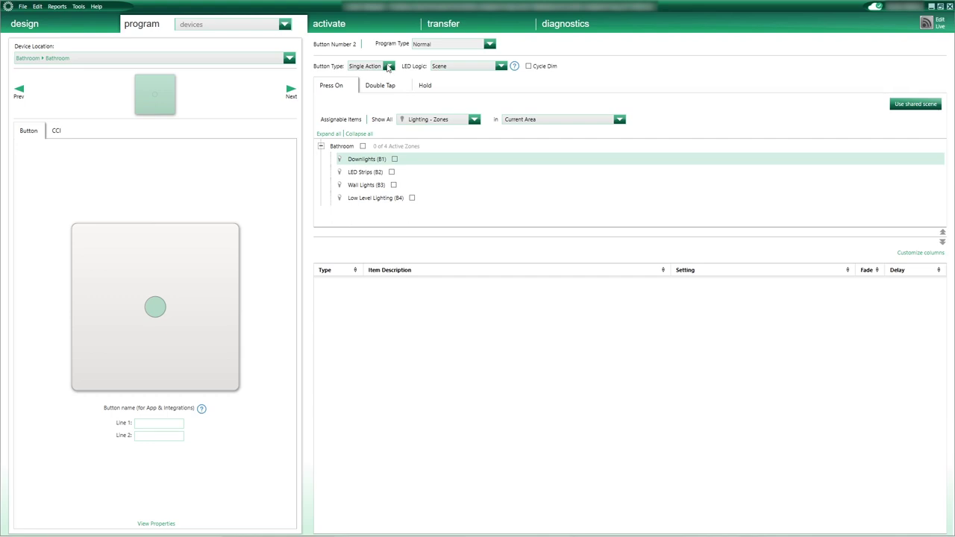
Make button 2 a Toggle button with LED logic kept on Room.
left_click(389, 66)
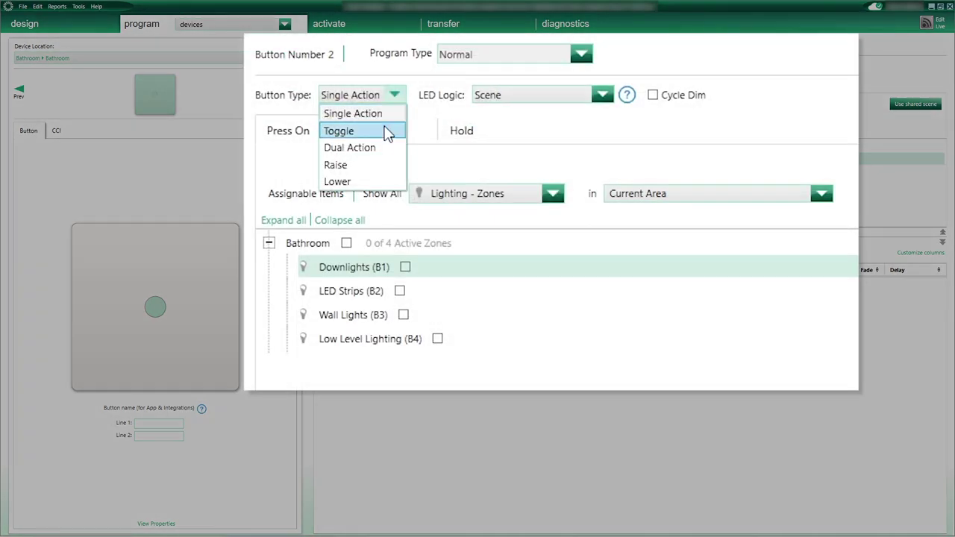
left_click(366, 79)
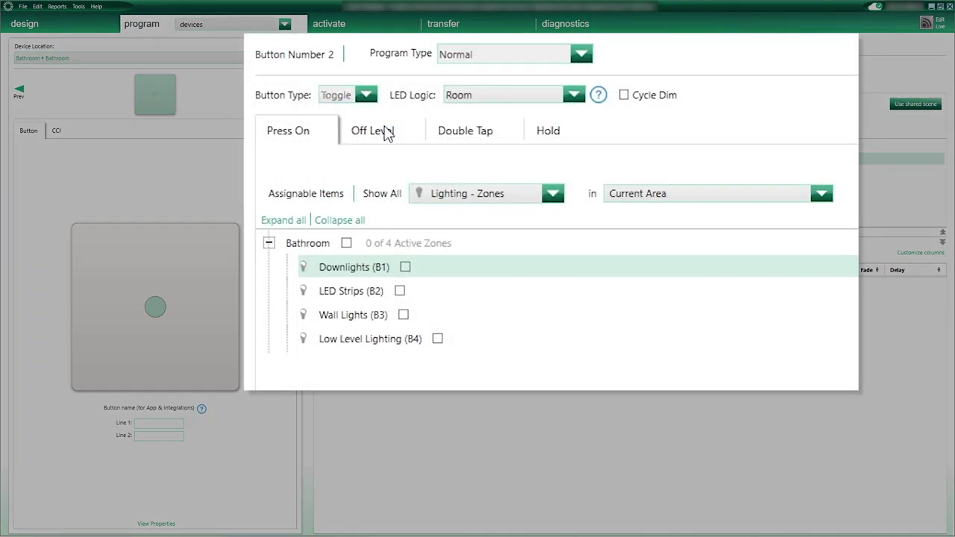
left_click(377, 133)
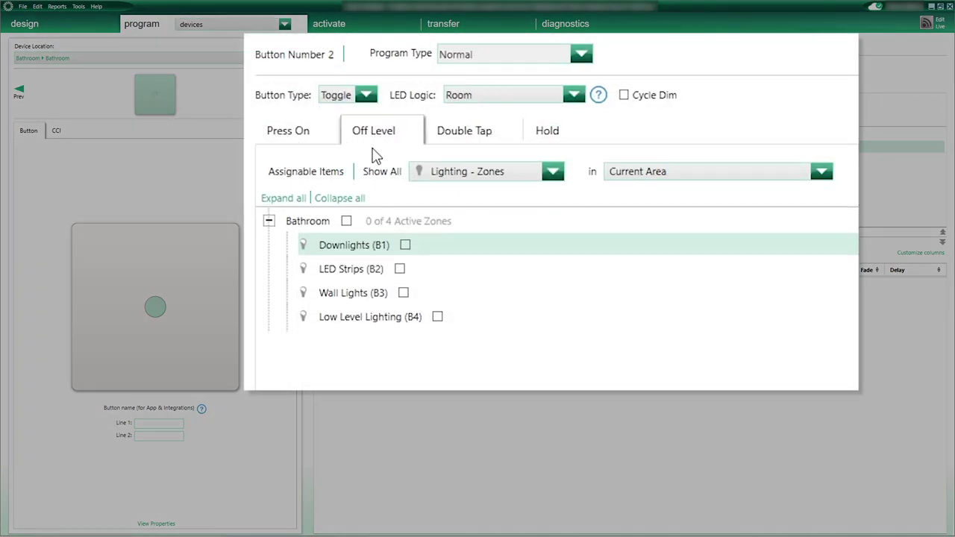
left_click(314, 136)
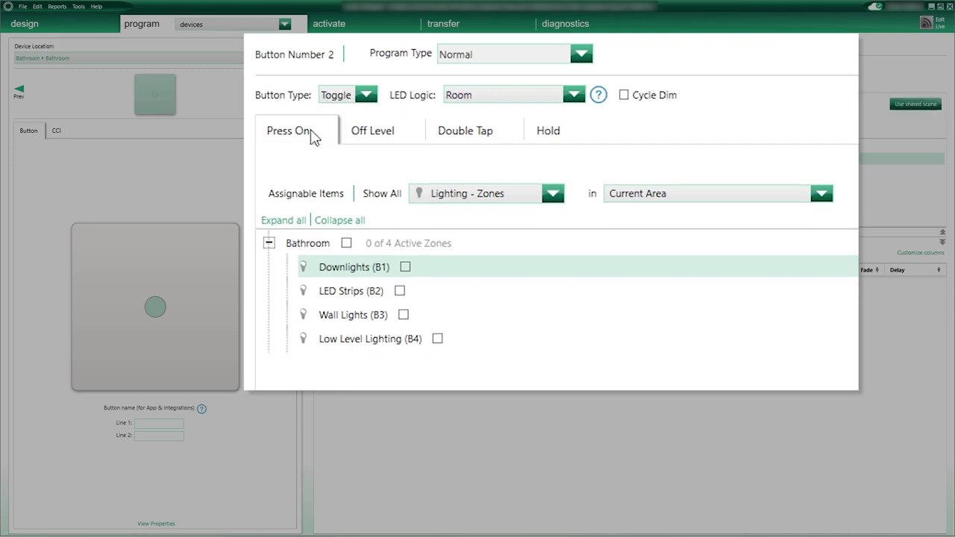
left_click(492, 103)
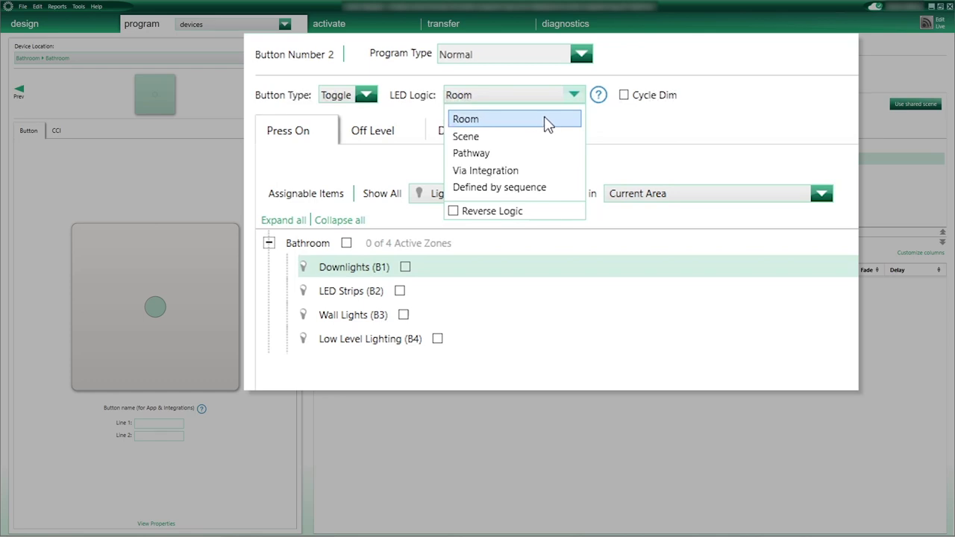
left_click(547, 121)
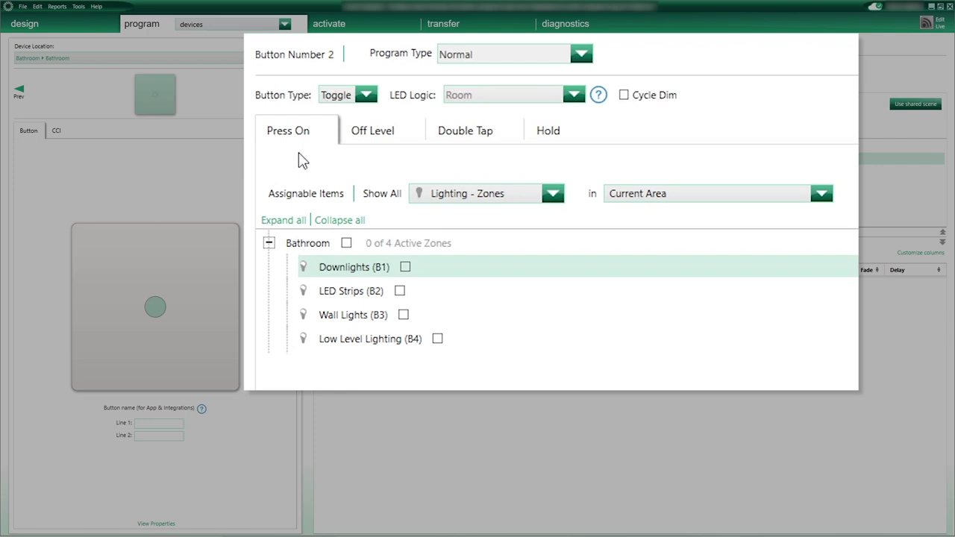
Include Downlights at 75% and LED Strips at 80% in the Press On scene.
left_click(407, 267)
left_click(501, 275)
type("75%")
key("Return")
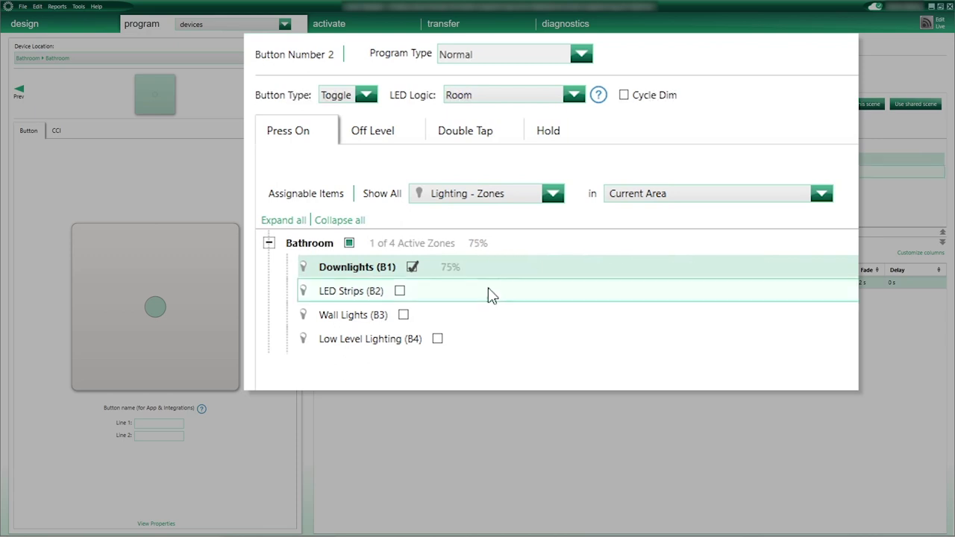
left_click(530, 290)
type("80")
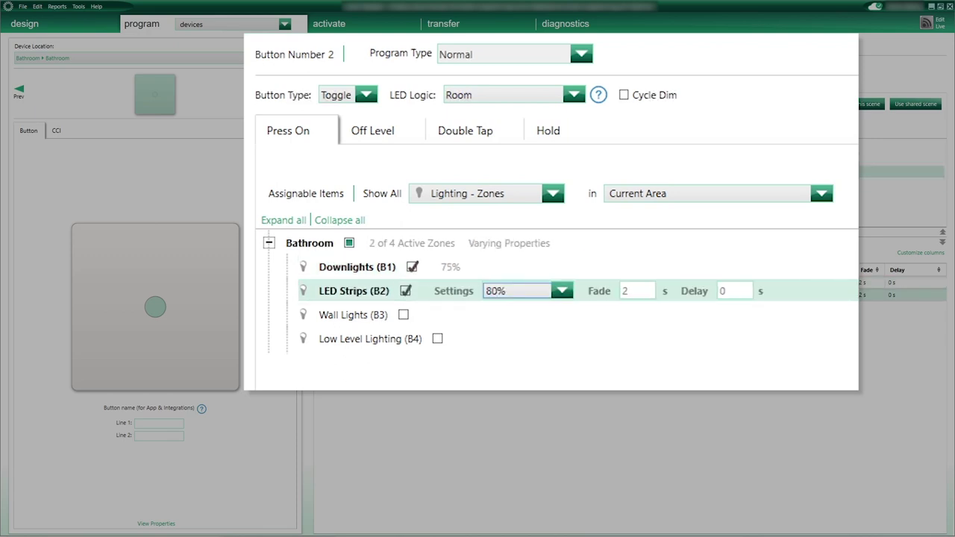
key("Return")
Add Wall Lights at 80% and Low Level Lighting at 25% to the scene.
left_click(523, 316)
type("80")
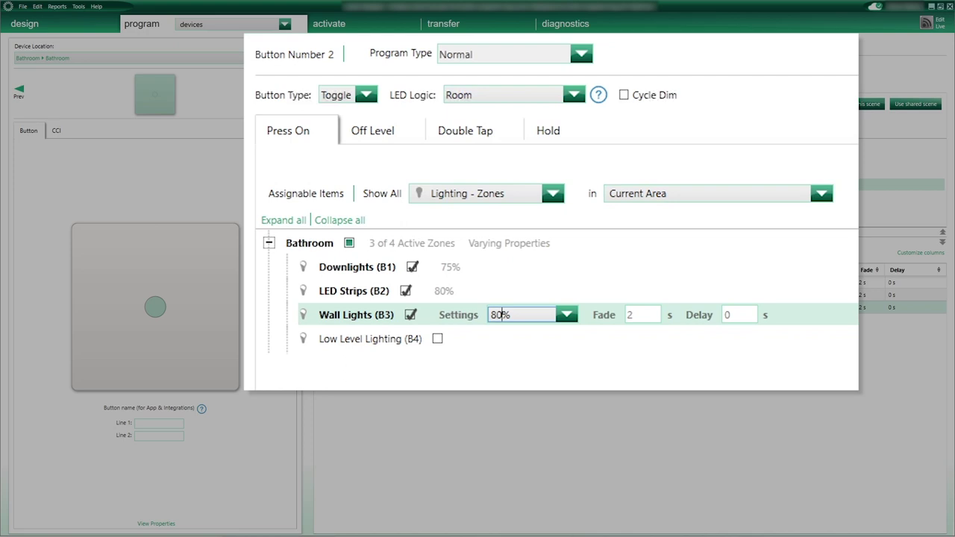
key("Return")
left_click(557, 337)
type("25")
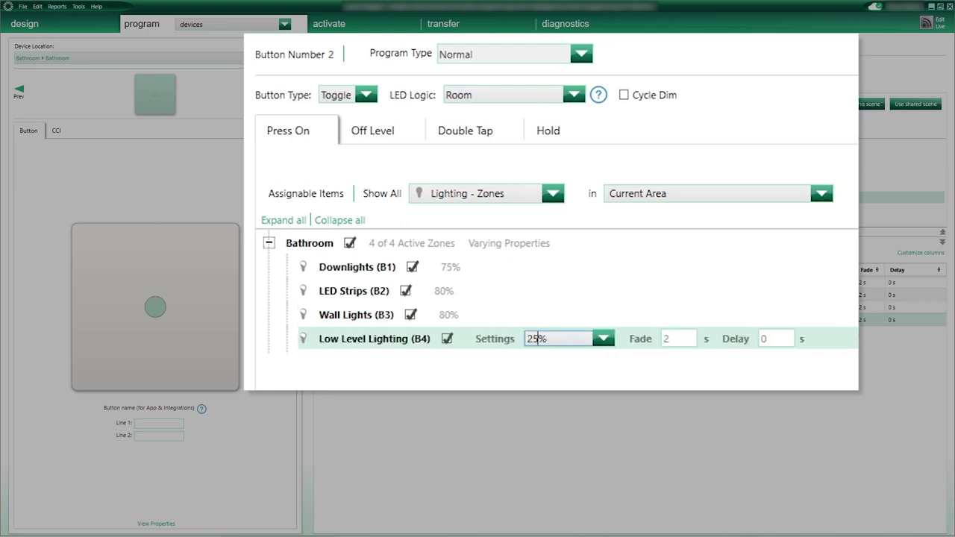
key("Return")
left_click(539, 243)
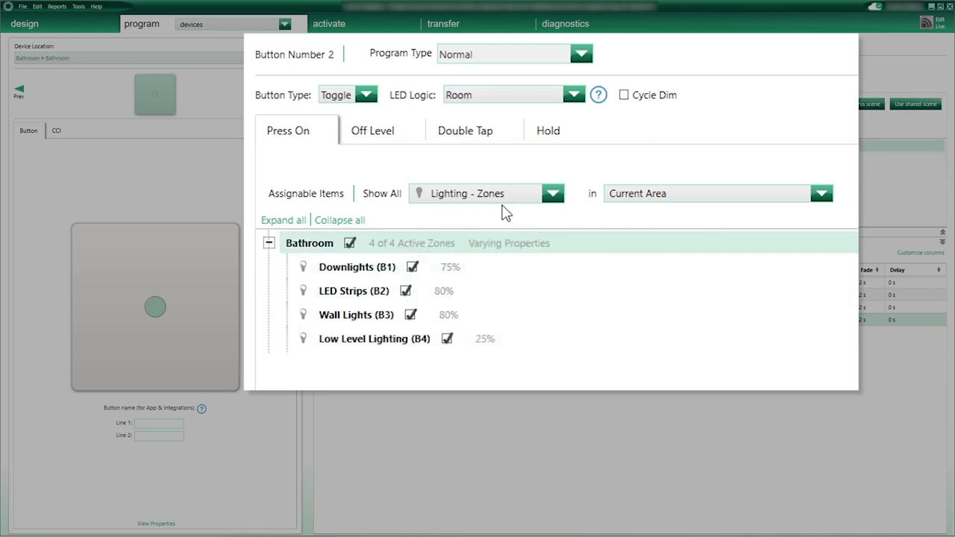
Add the Bathroom Fan (B5) to the Press On scene, set to On.
left_click(552, 193)
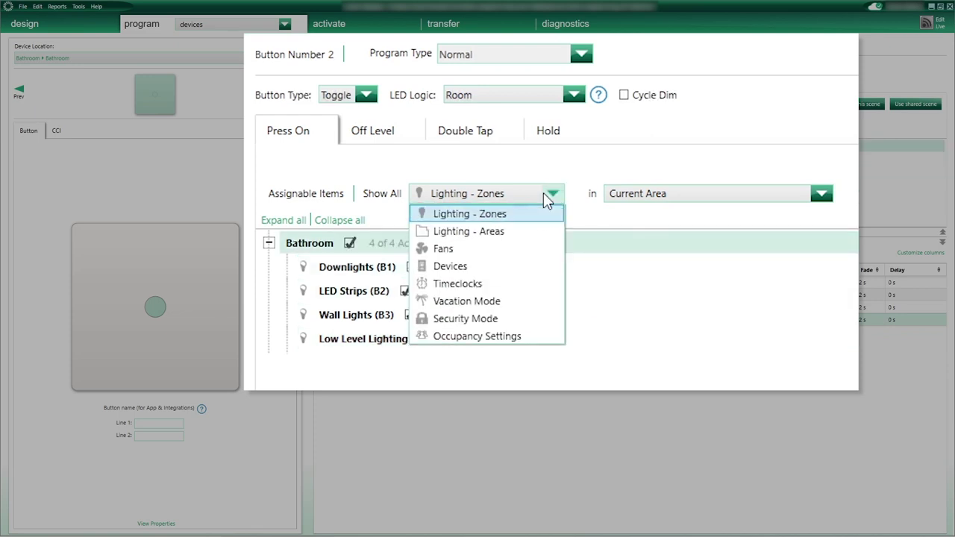
left_click(514, 249)
left_click(269, 244)
left_click(406, 271)
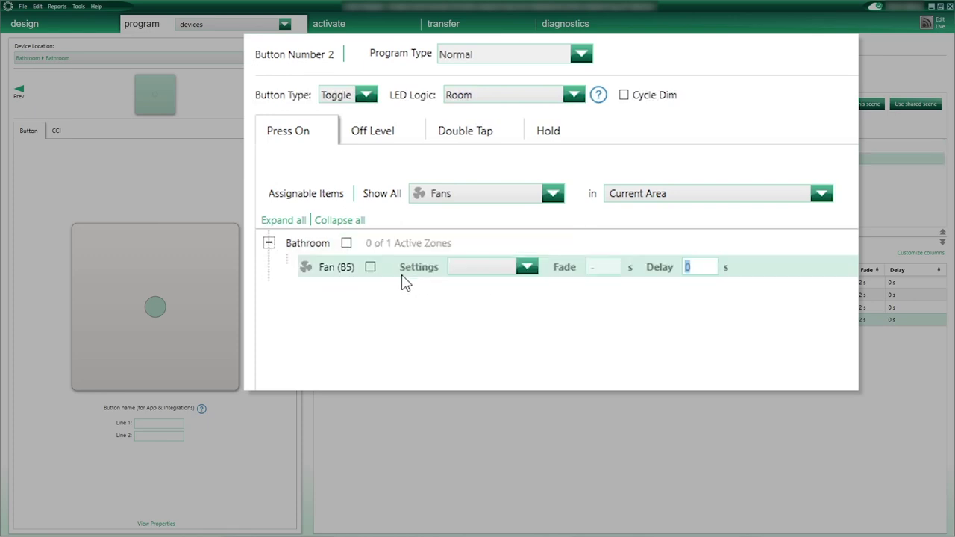
left_click(488, 267)
left_click(496, 302)
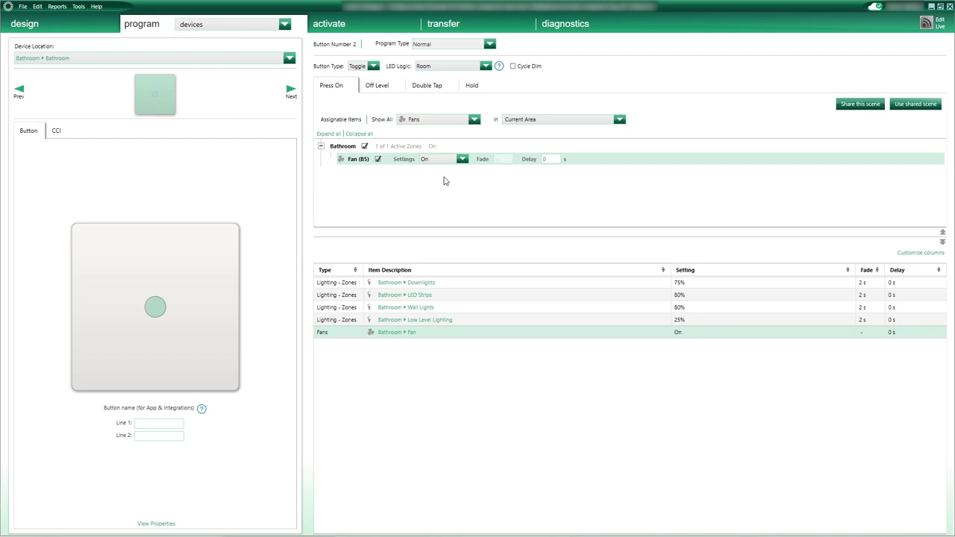
Give the Bathroom fan a 60 s Off delay in button 2's Off Level settings.
left_click(552, 188)
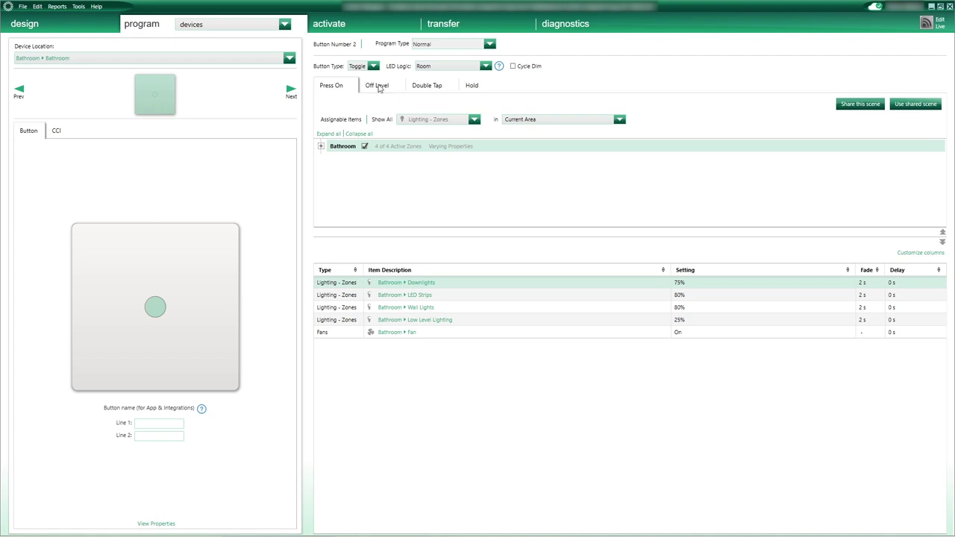
left_click(378, 86)
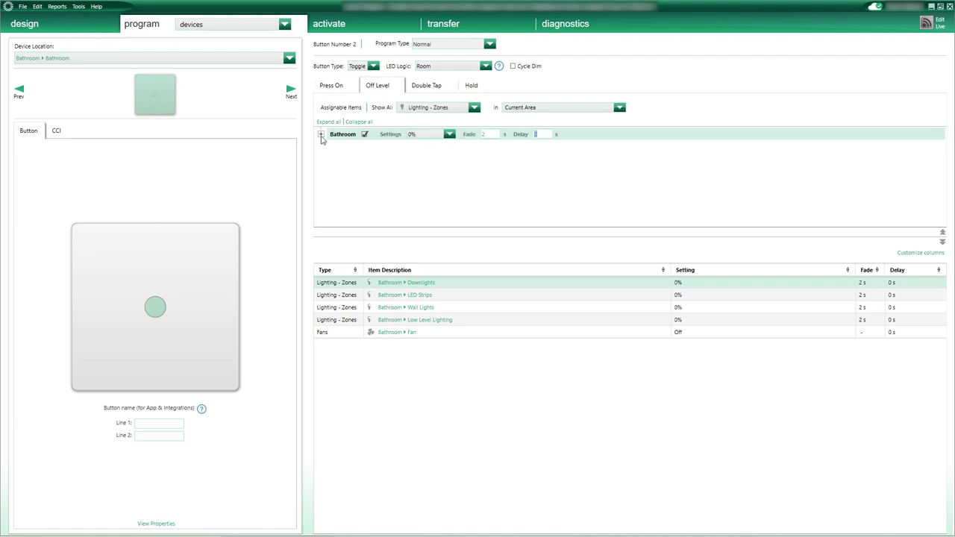
left_click(321, 134)
left_click(366, 175)
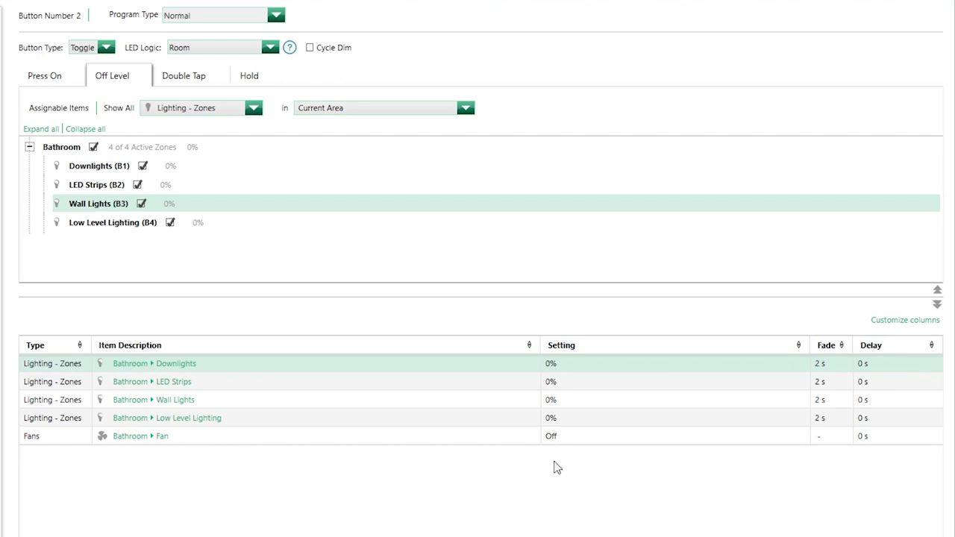
left_click(867, 439)
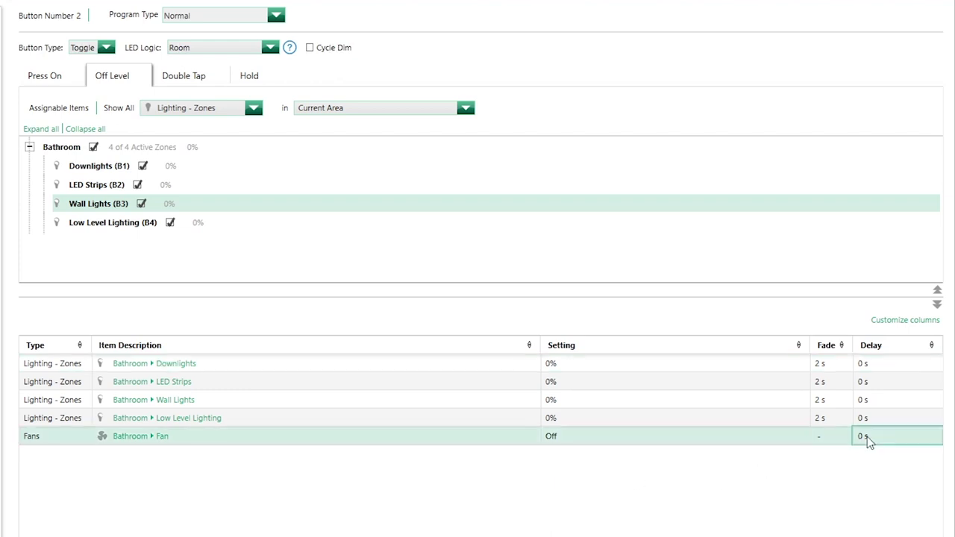
key("Return")
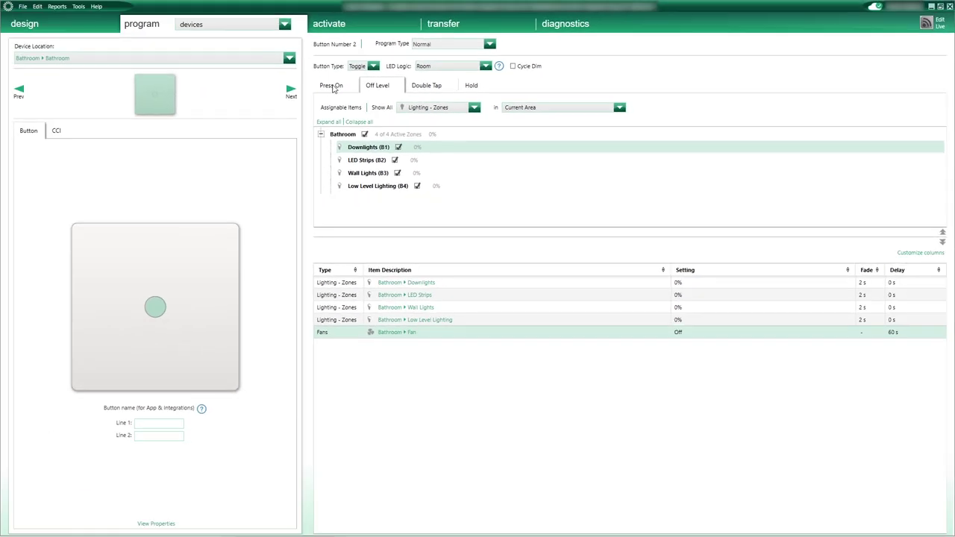
left_click(332, 86)
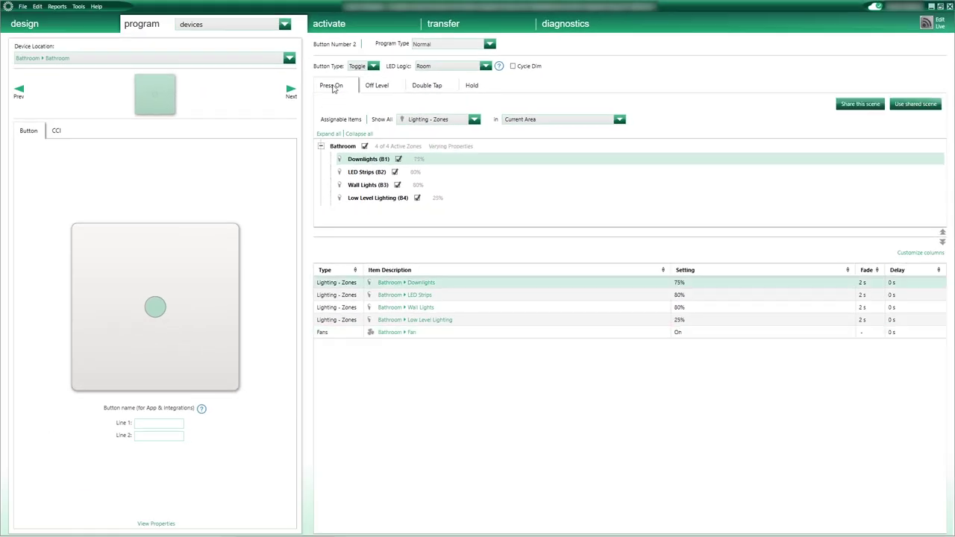
left_click(377, 86)
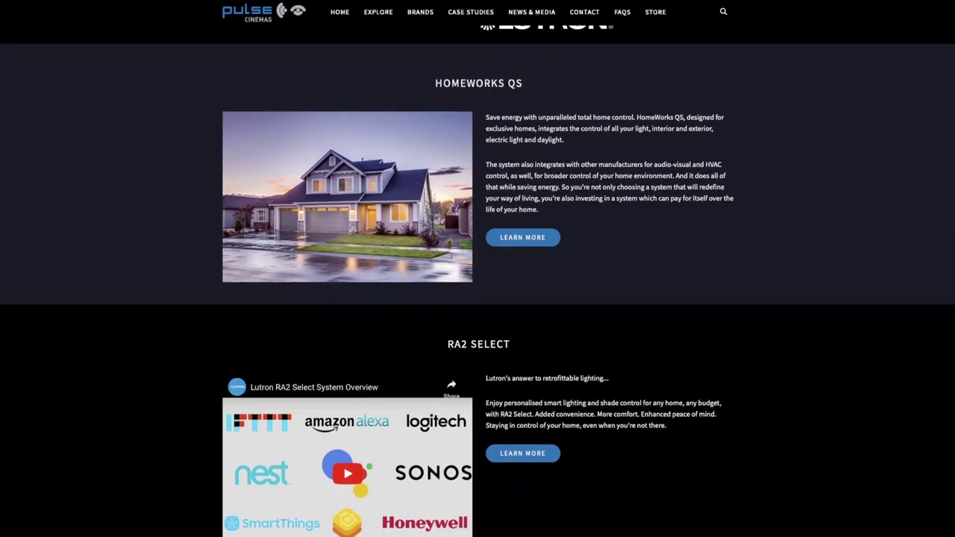
scroll(478, 281, "up", 4)
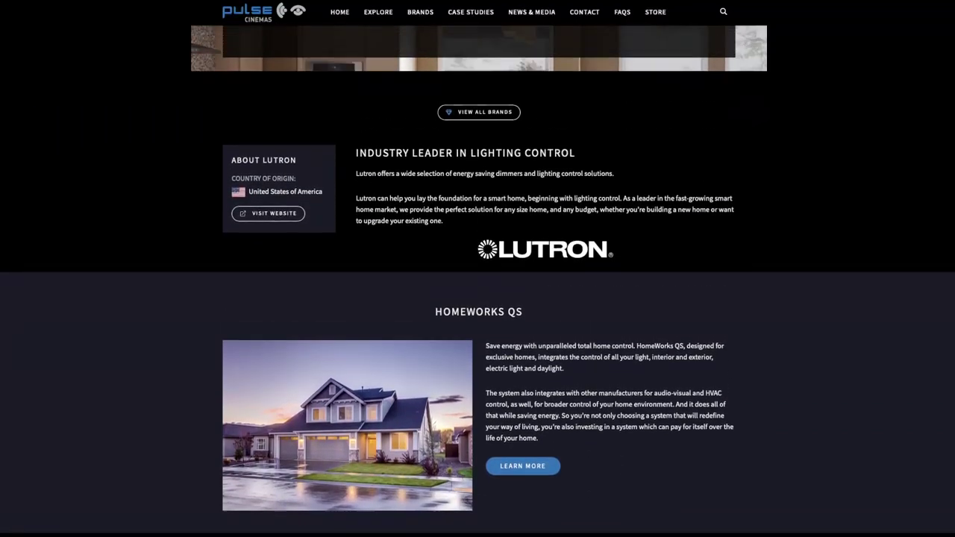
scroll(477, 281, "up", 1)
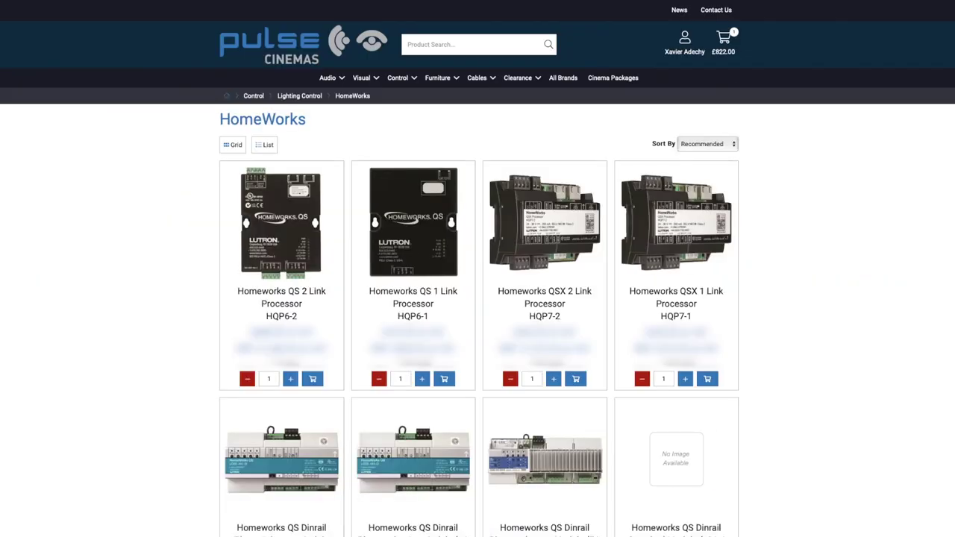
scroll(477, 299, "down", 5)
scroll(477, 299, "down", 5)
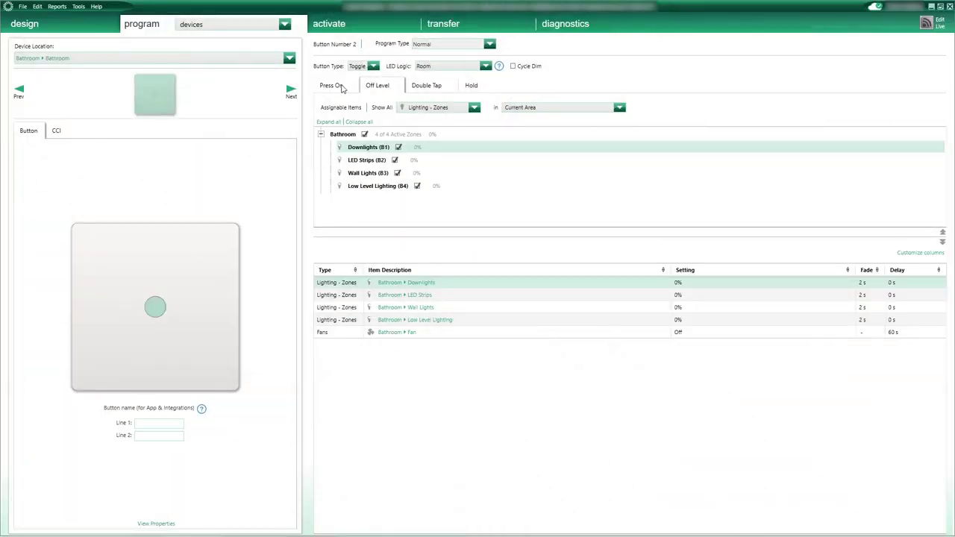
Enable Double Tap on button 2 for the whole Bathroom group.
left_click(342, 86)
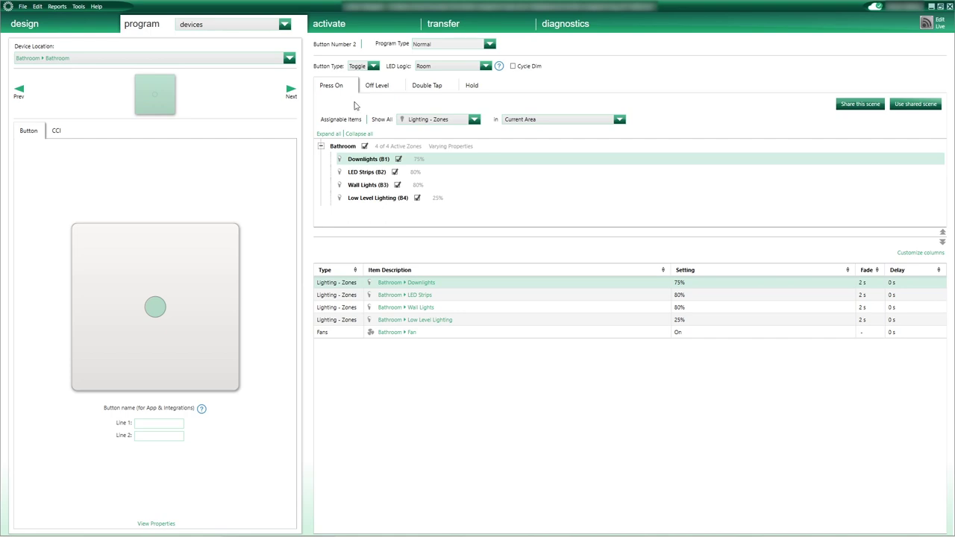
left_click(428, 89)
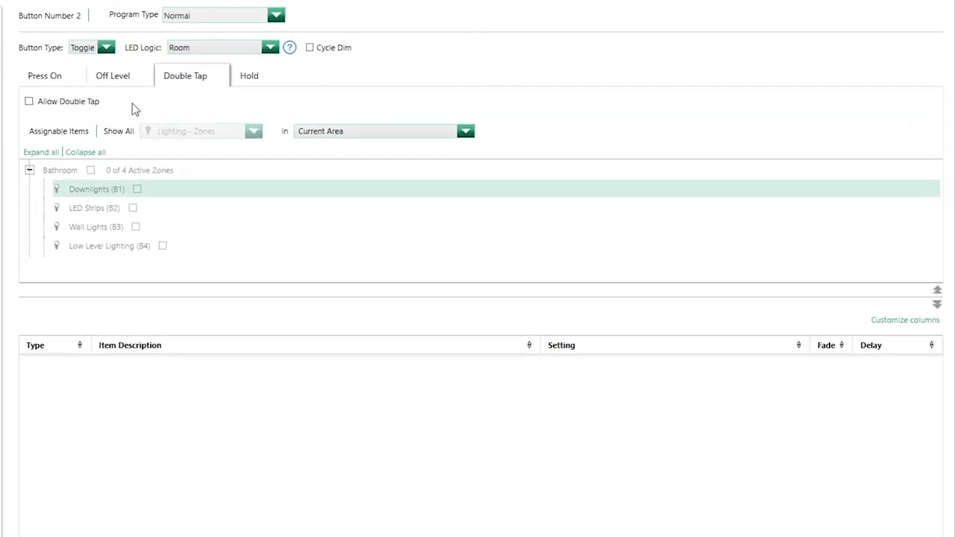
left_click(30, 102)
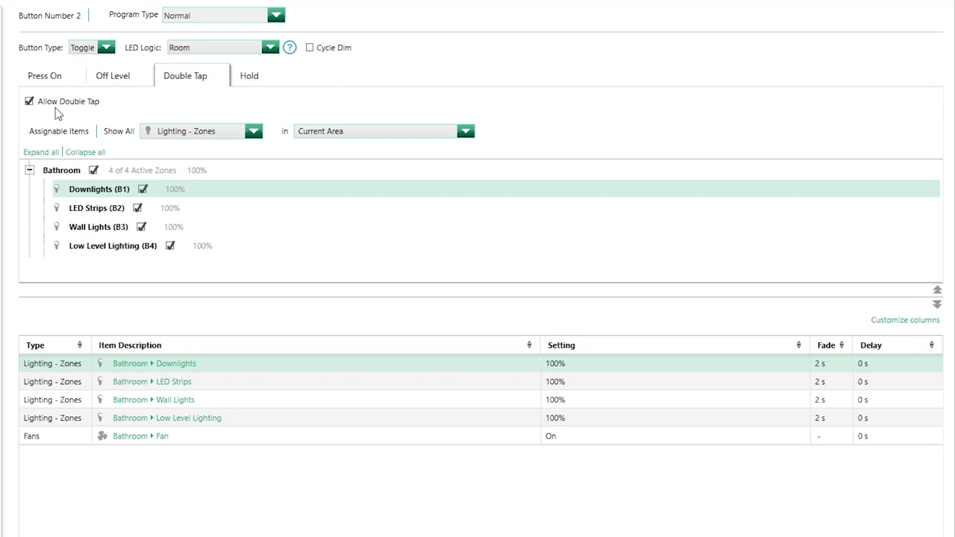
left_click(165, 174)
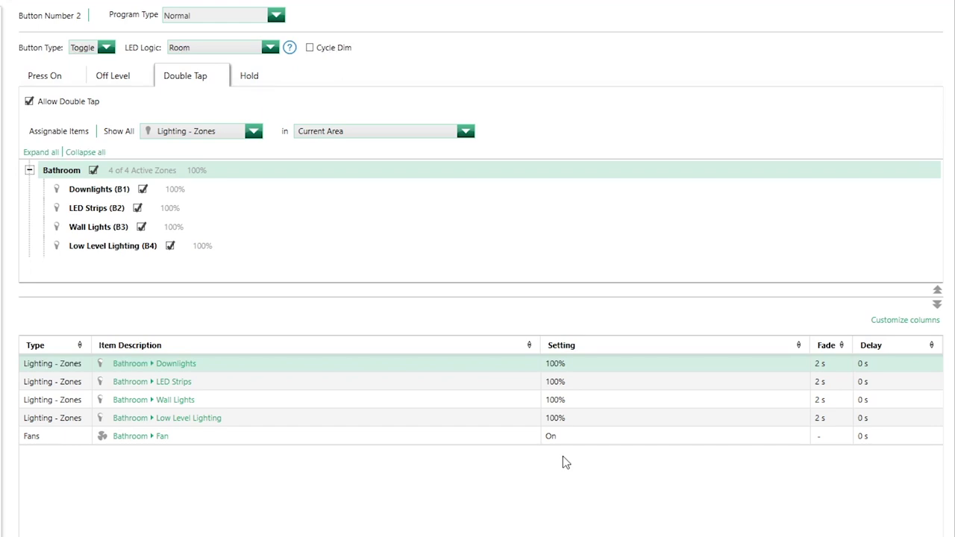
Set Low Level Lighting's double-tap level back to 100%.
left_click(574, 420)
type("75")
left_click_drag(565, 418, 517, 421)
type("1")
key("Return")
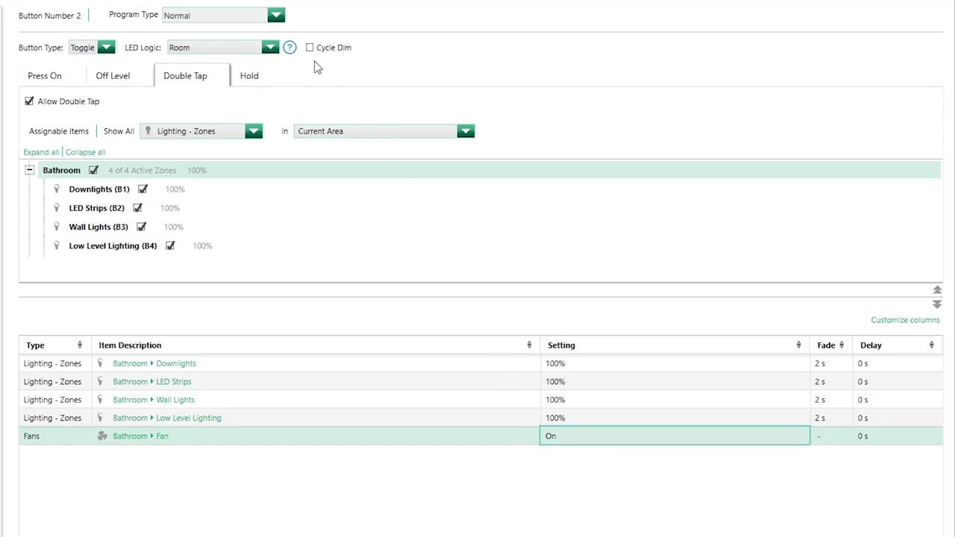
Turn on cycle dimming and return to button 2's Press On scene levels.
left_click(310, 48)
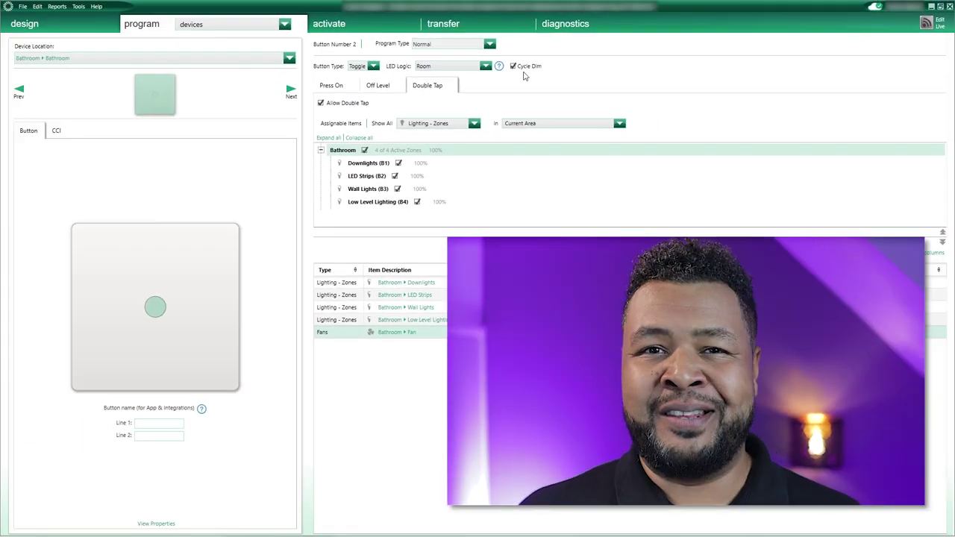
left_click(337, 90)
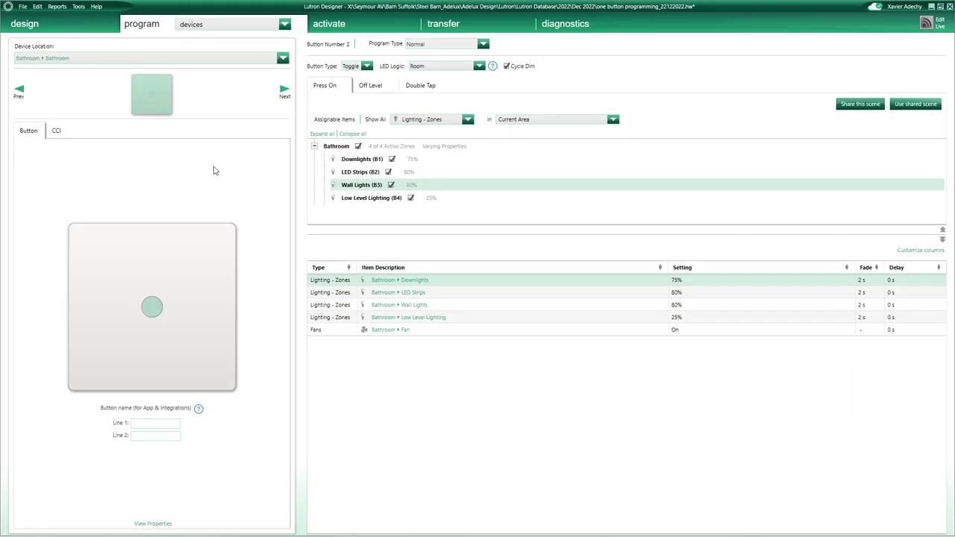
left_click(79, 7)
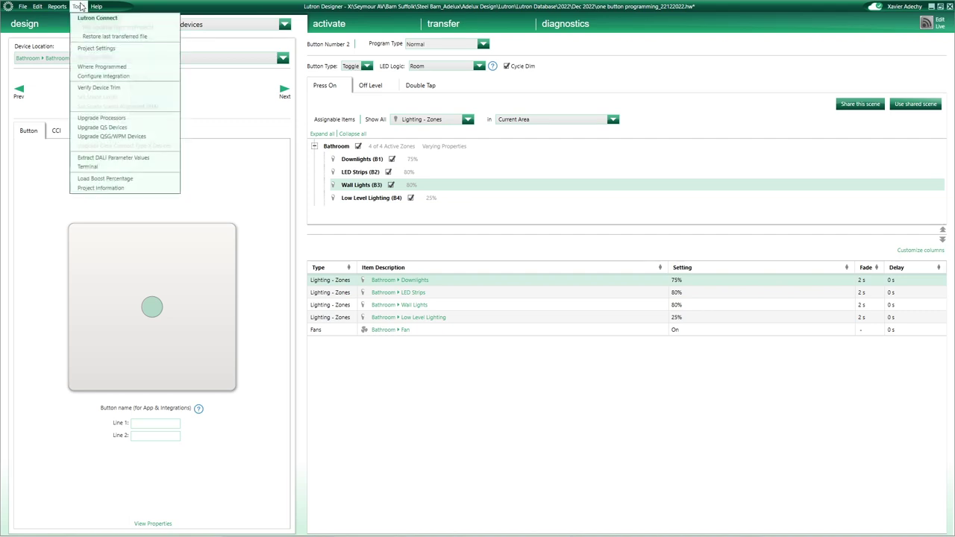
left_click(124, 51)
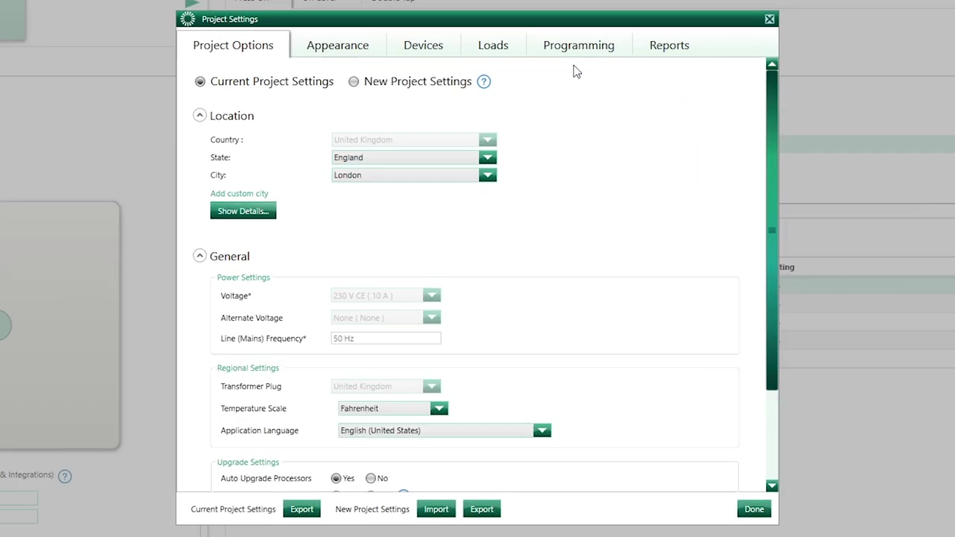
left_click(581, 51)
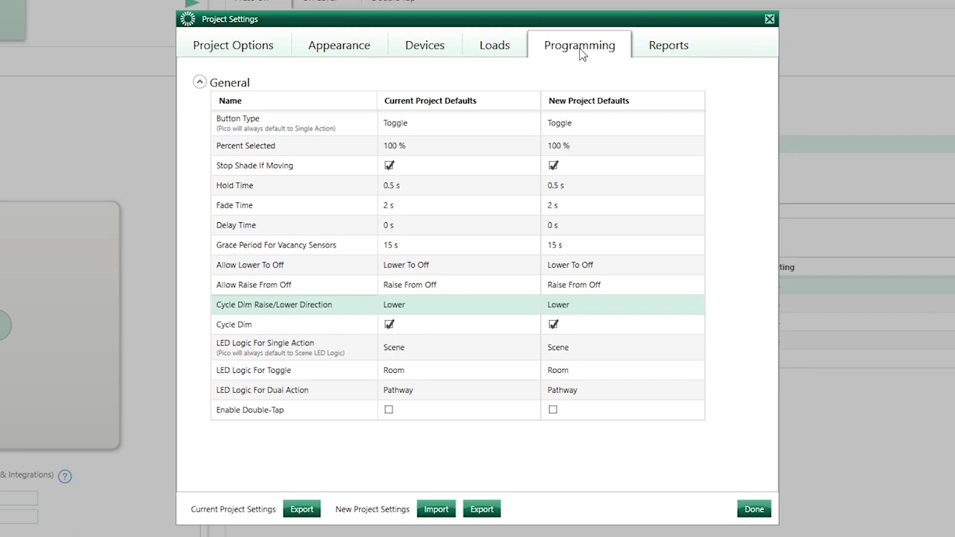
left_click(480, 309)
left_click(532, 305)
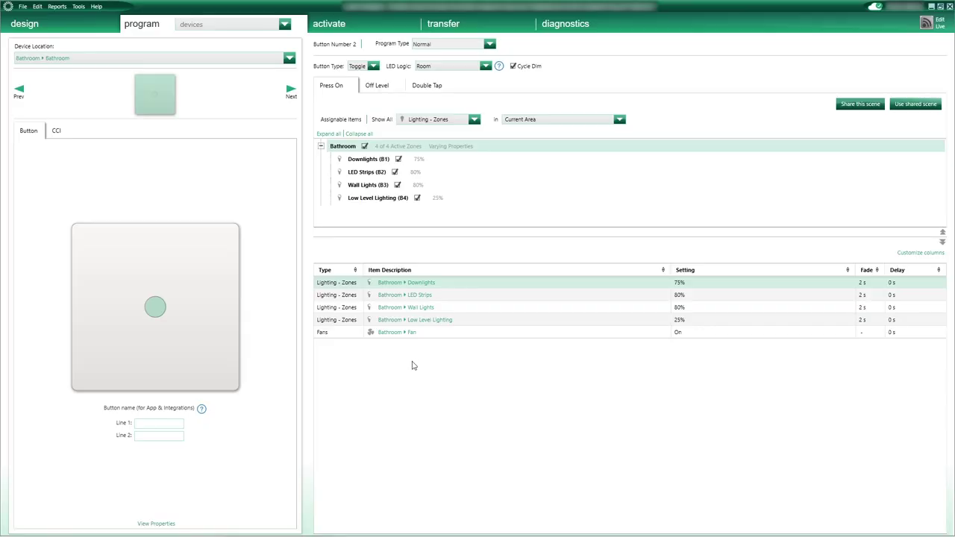
Add a Third Party Occ Sensor to the Bathroom from the Sensors toolbox.
left_click(90, 27)
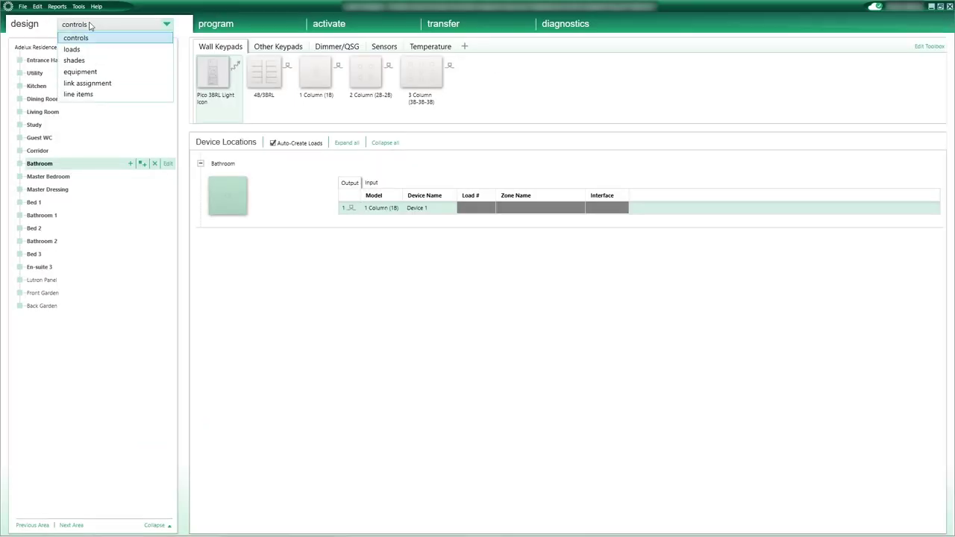
left_click(93, 26)
left_click(384, 47)
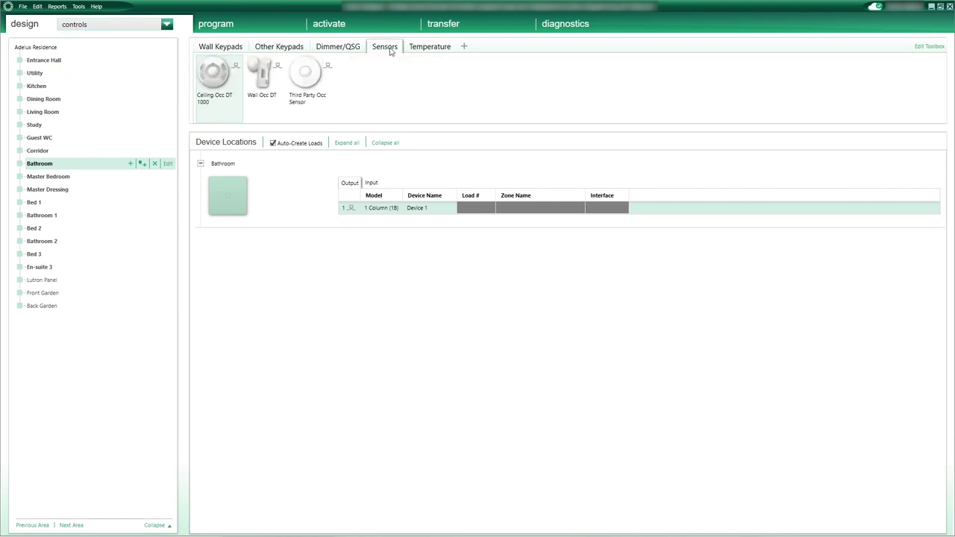
left_click(294, 62)
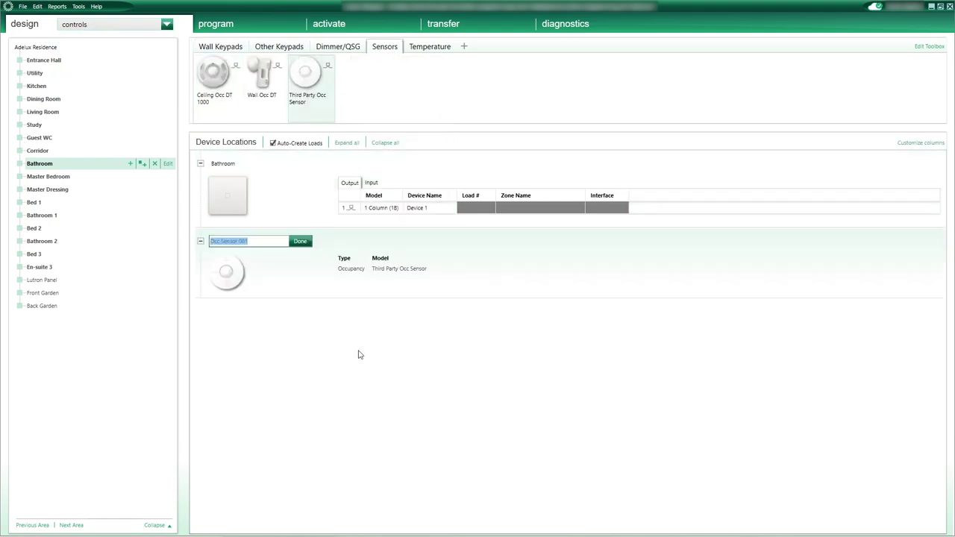
Rename Occ Sensor 001 to 'Bathroom Sensor'.
type("Bathroom Sensor")
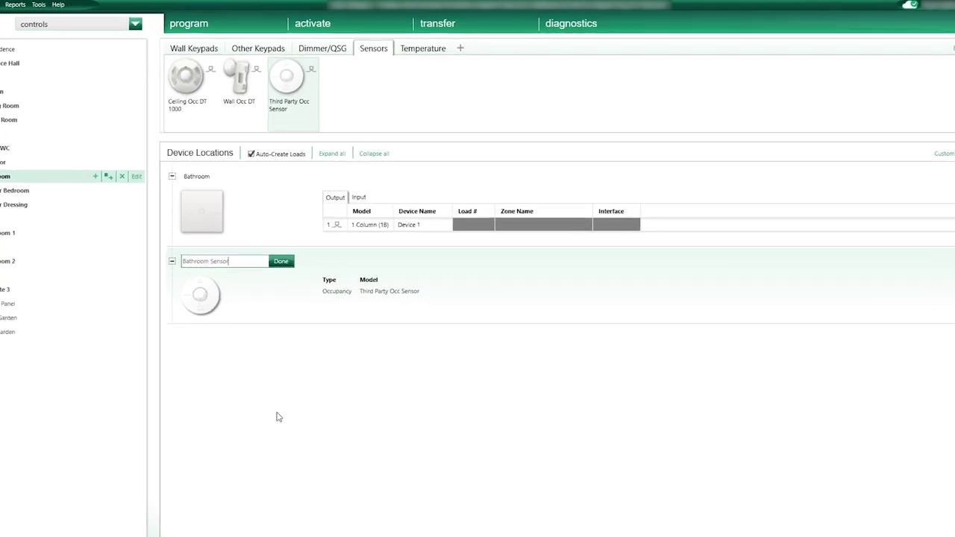
key("Return")
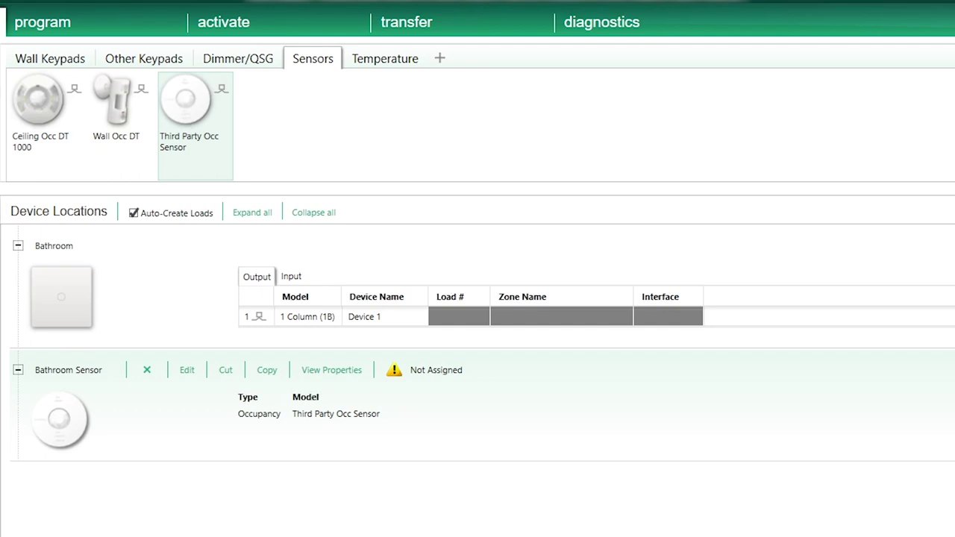
Link Bathroom Sensor to input 1 on the Bathroom keypad's Input tab.
left_click(292, 277)
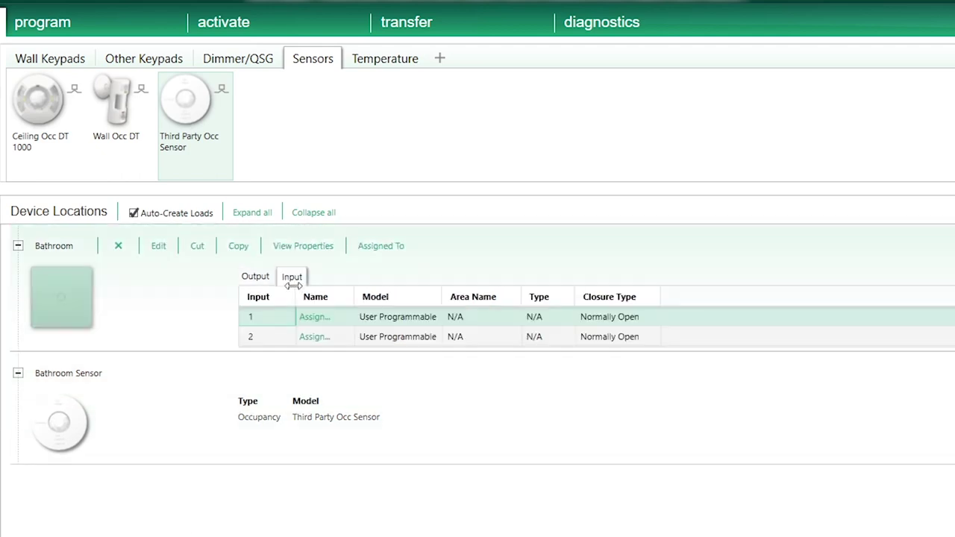
left_click(313, 317)
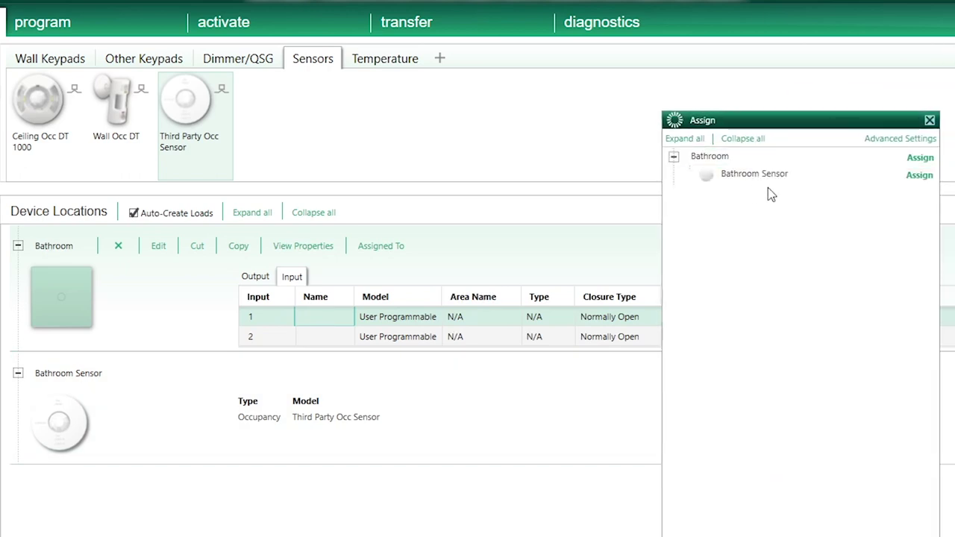
left_click(919, 175)
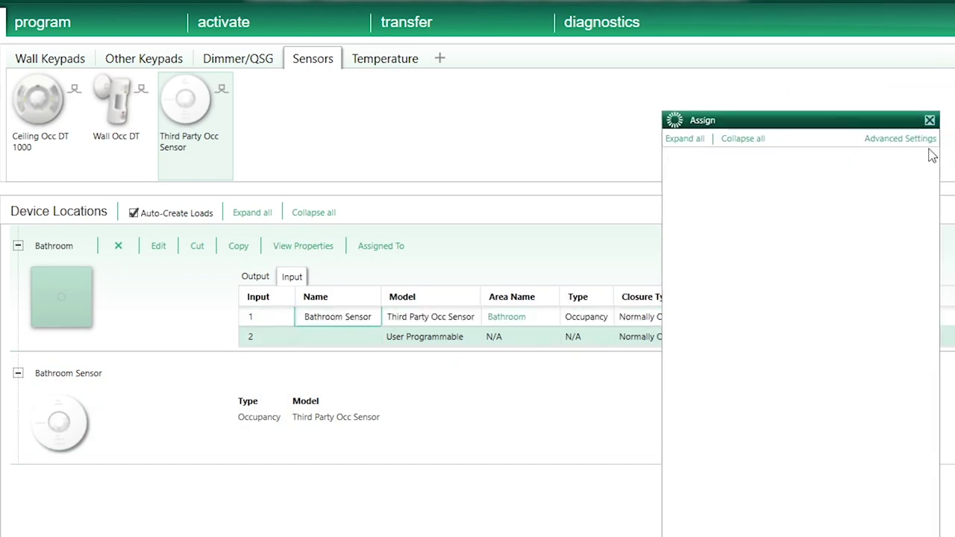
left_click(930, 121)
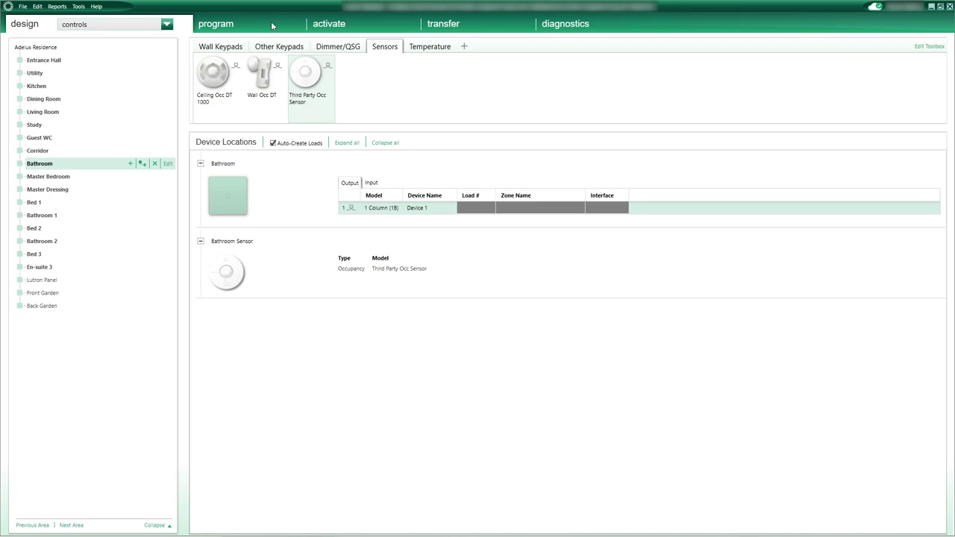
Load the Bathroom area's occupancy programming and open its Program Type options.
left_click(271, 21)
left_click(271, 24)
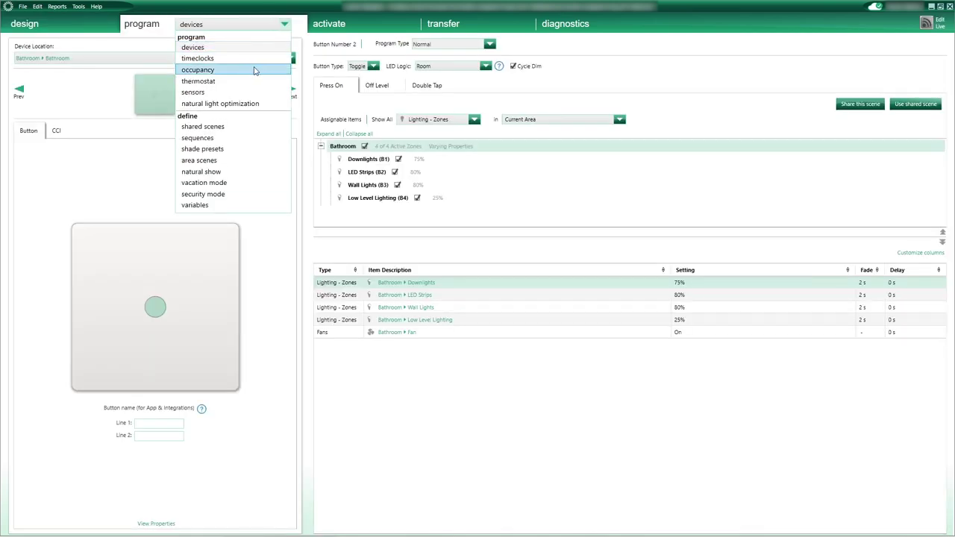
left_click(252, 69)
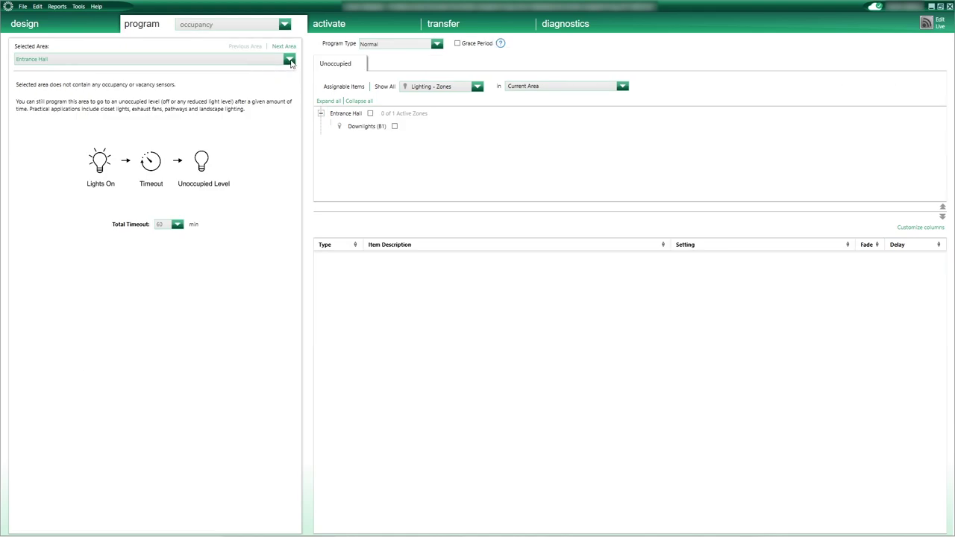
left_click(289, 61)
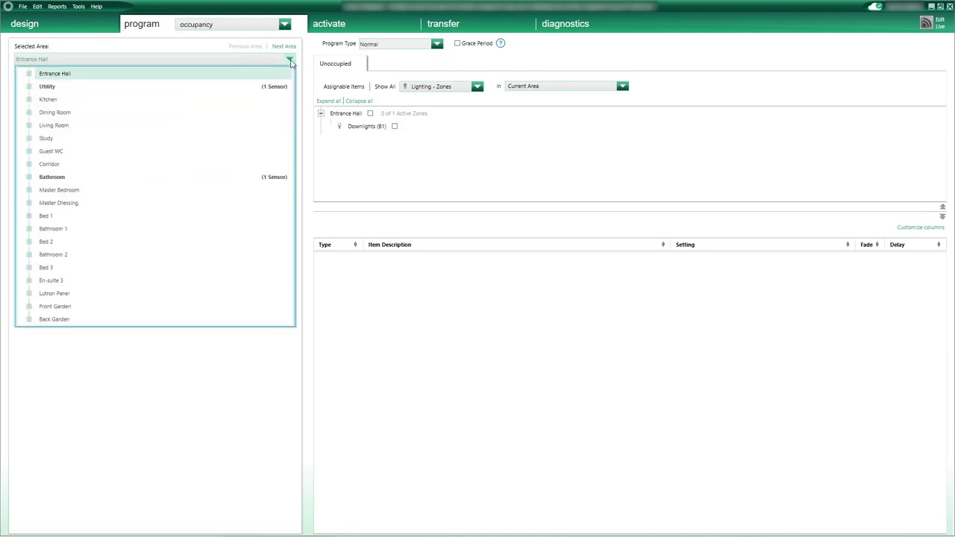
left_click(224, 179)
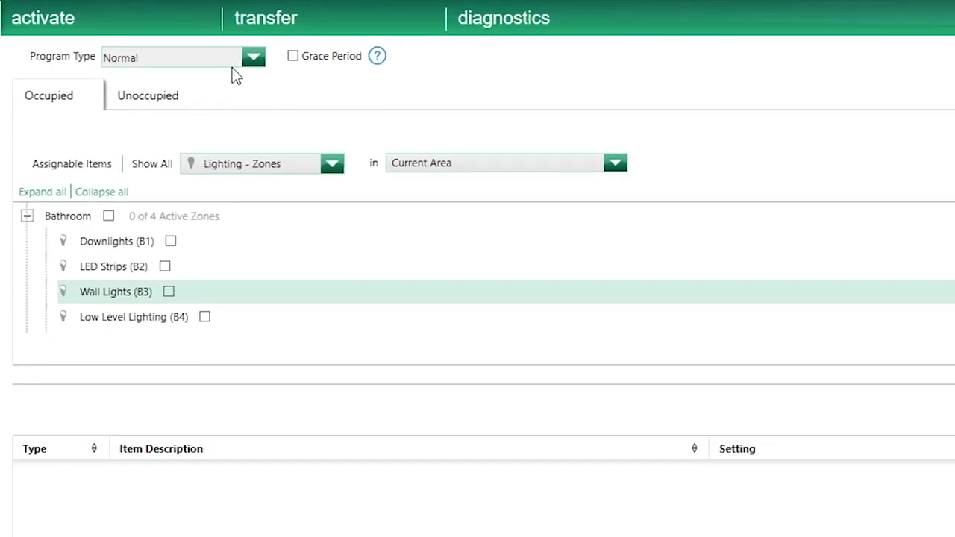
left_click(253, 60)
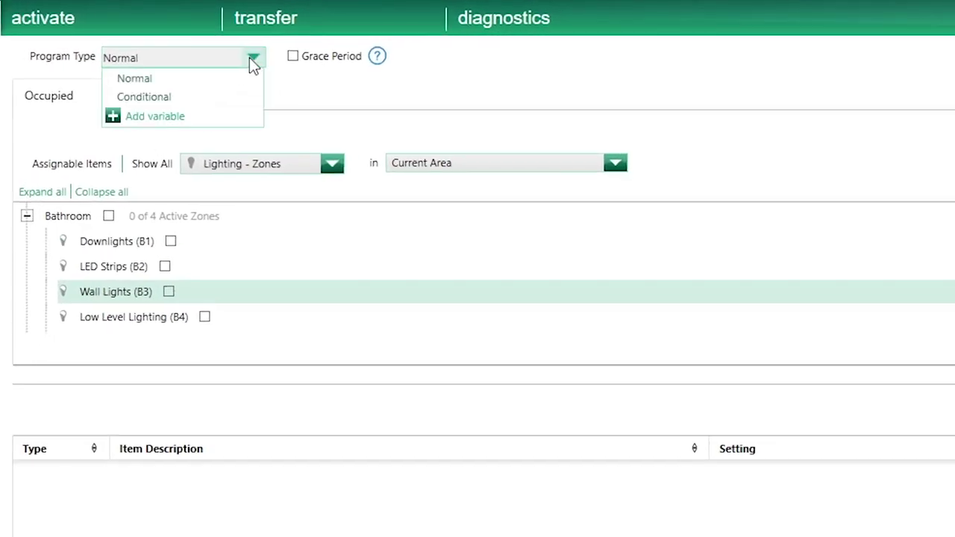
Make the program Conditional and add an If Time of Day condition.
left_click(229, 98)
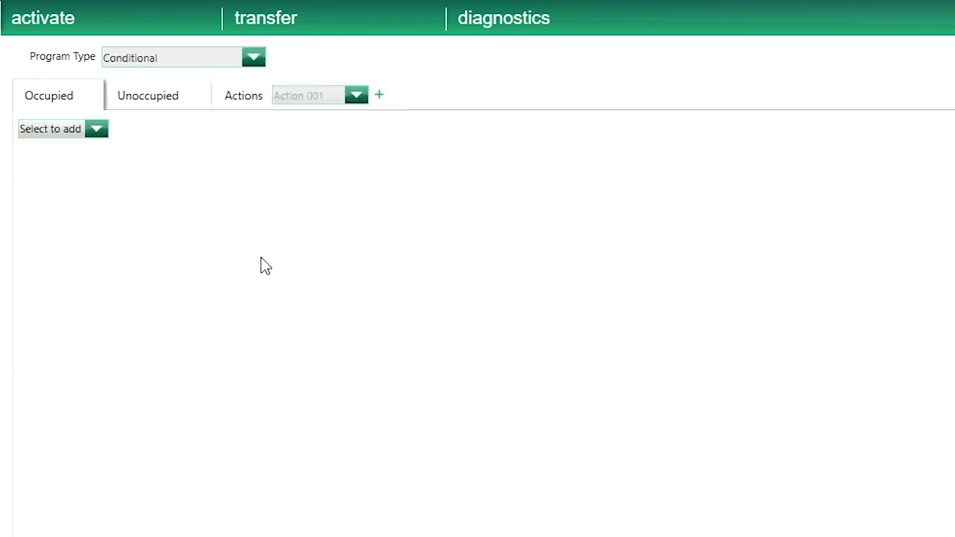
left_click(97, 131)
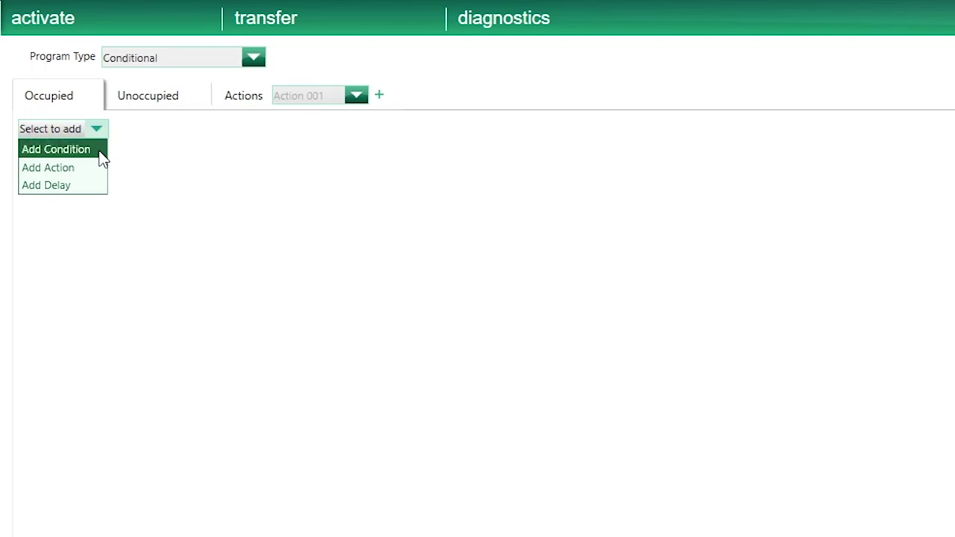
left_click(102, 157)
left_click(141, 128)
mouse_move(154, 149)
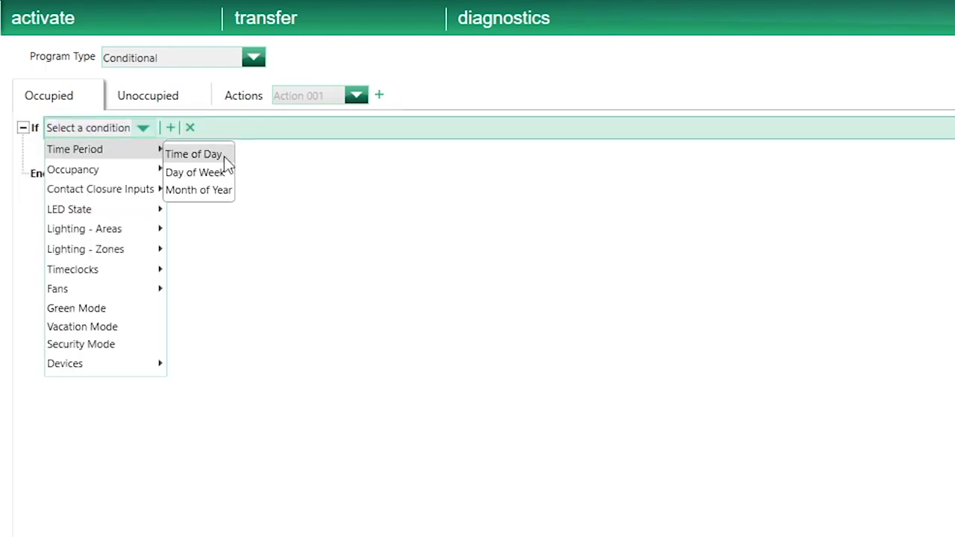
left_click(223, 156)
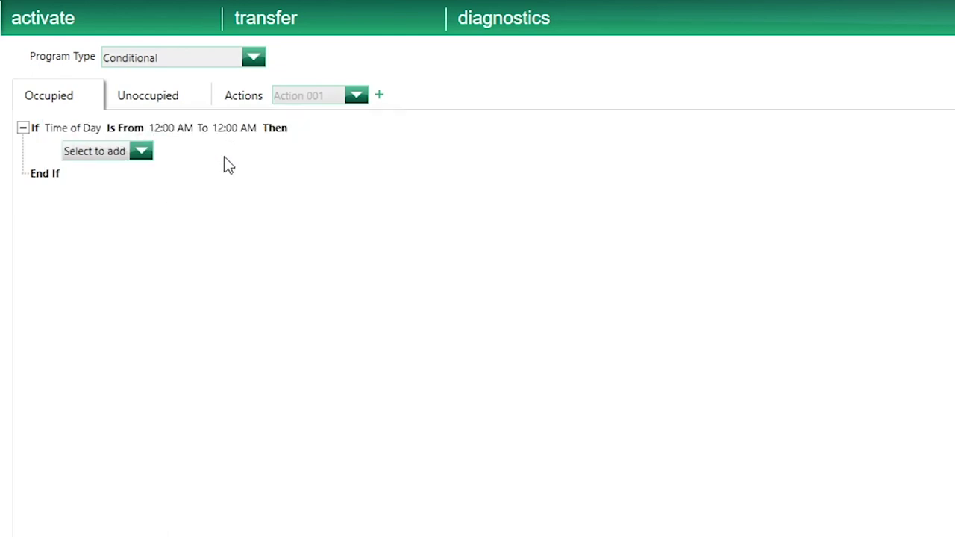
Set the time range to 12:00 AM–5:00 AM and add a Then Run Action step.
left_click(184, 130)
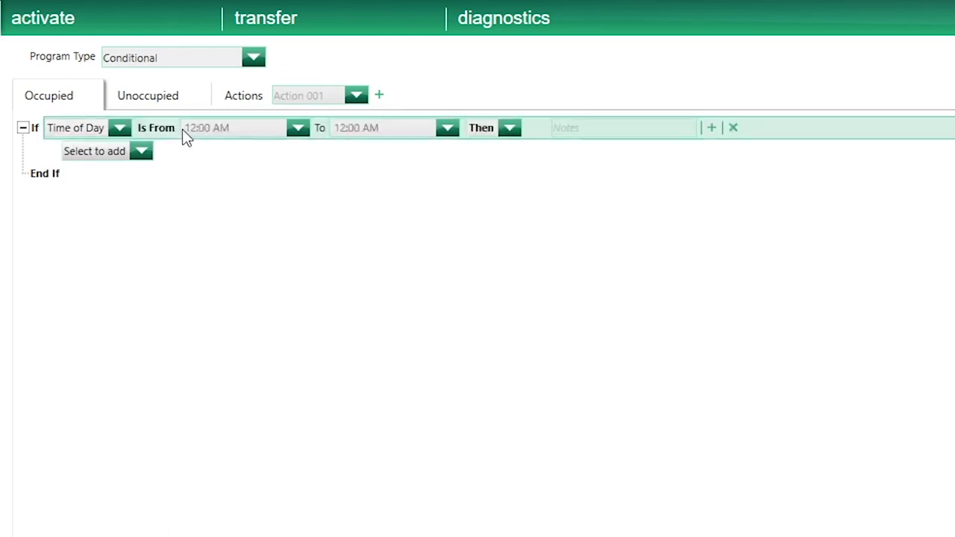
left_click(405, 130)
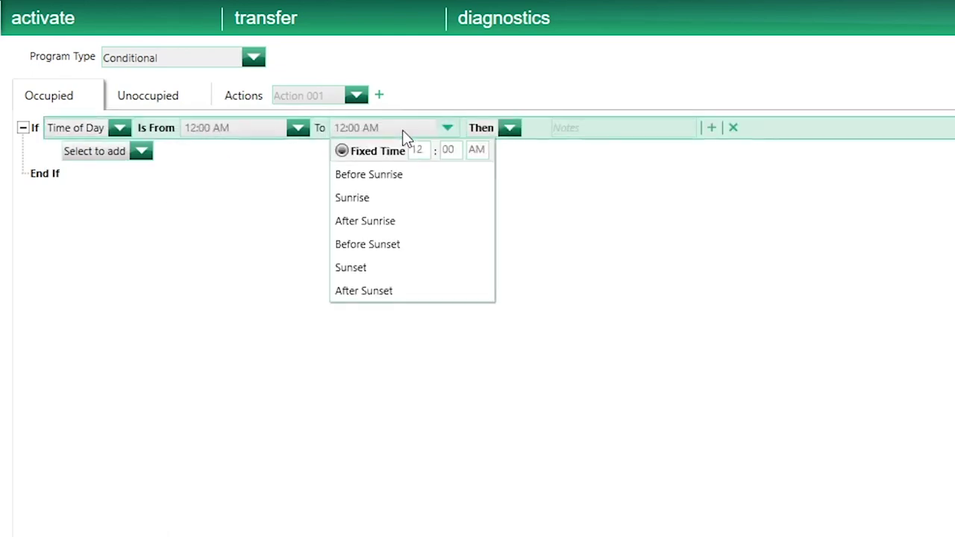
left_click(430, 150)
key("BackSpace")
key("BackSpace")
type("5")
left_click(481, 133)
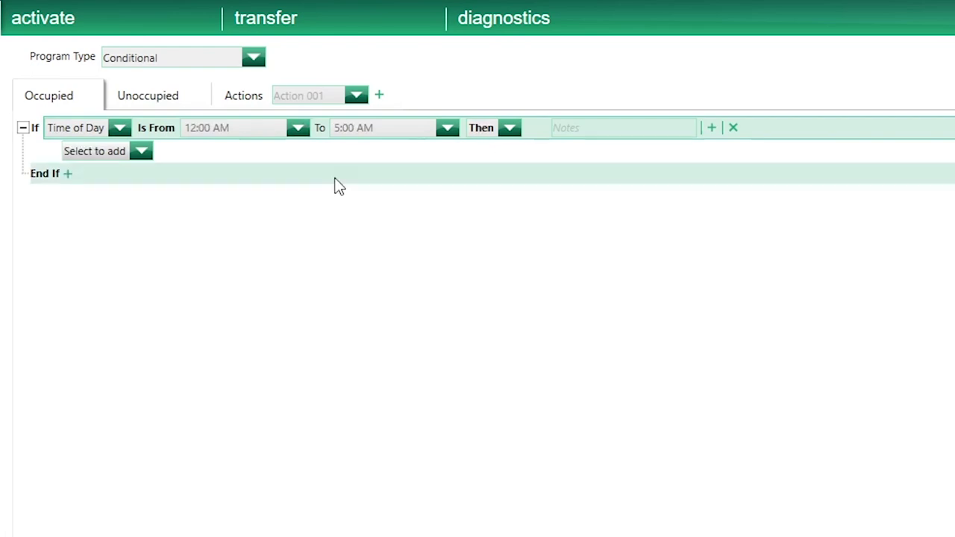
left_click(146, 153)
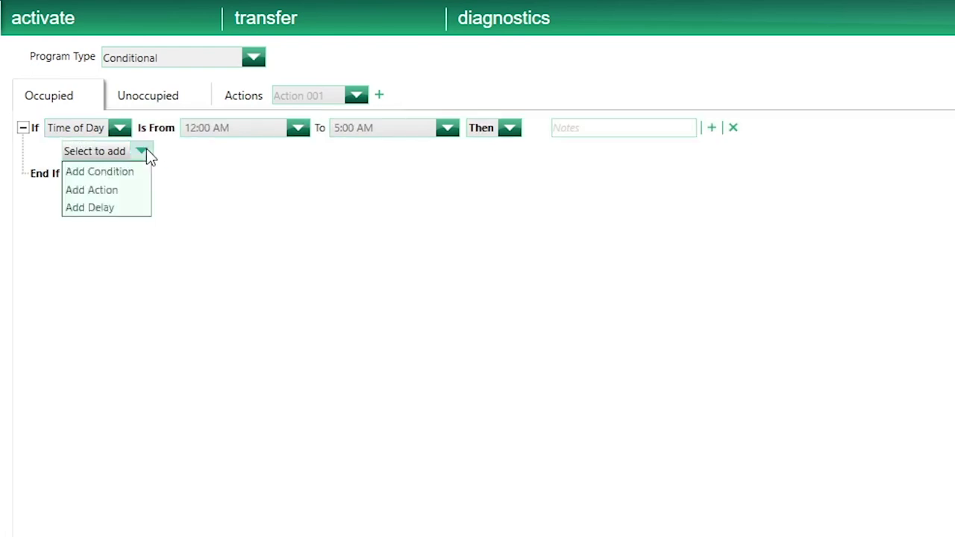
left_click(138, 190)
Select Action 001 for editing in the program's actions.
mouse_move(154, 165)
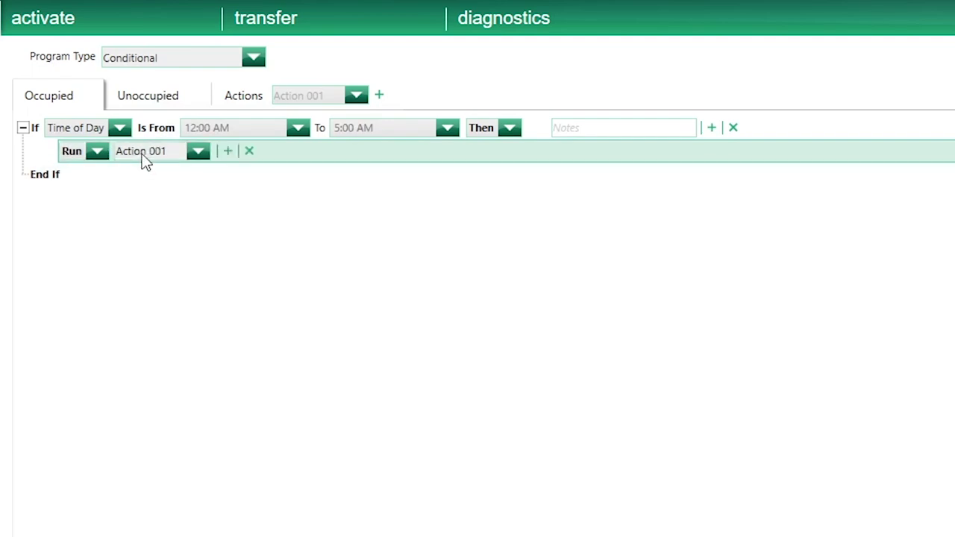
left_click(199, 154)
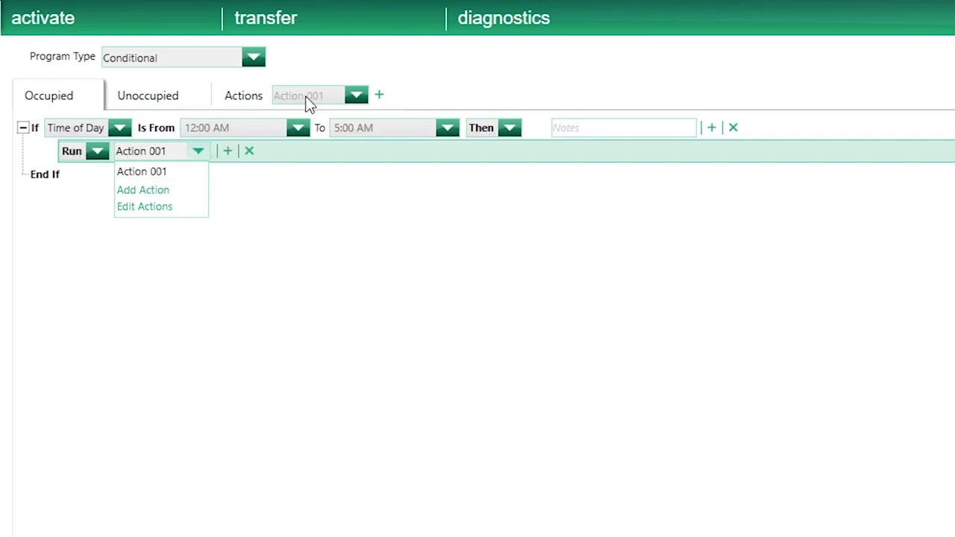
left_click(357, 97)
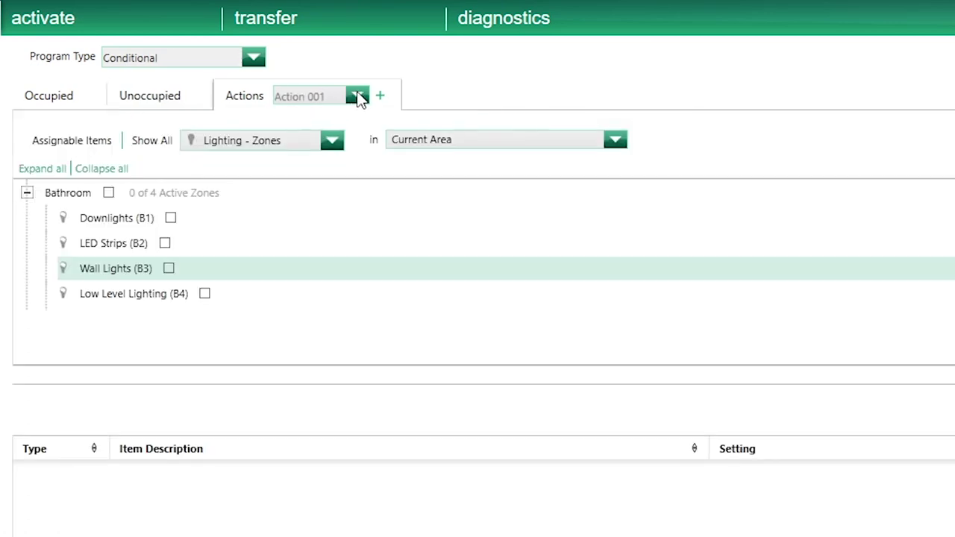
left_click(358, 98)
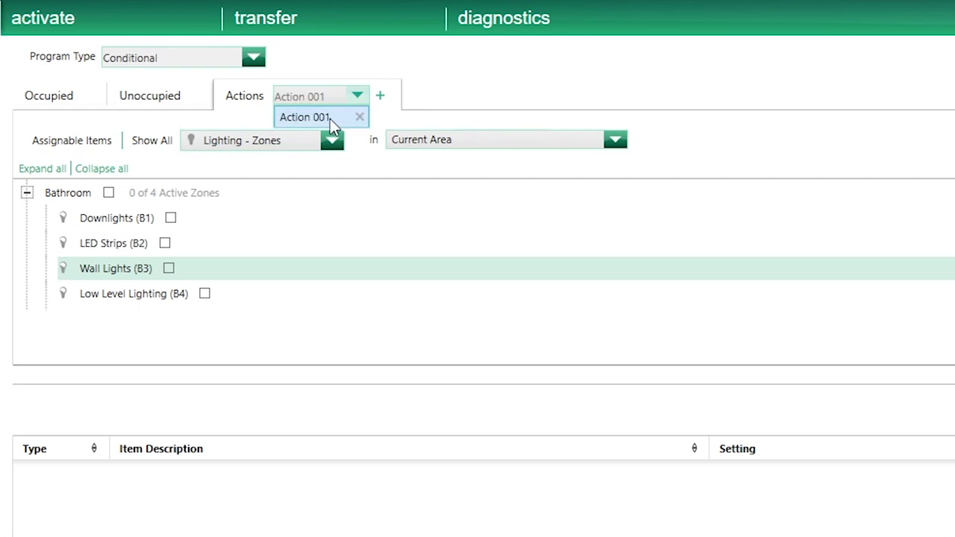
left_click(330, 119)
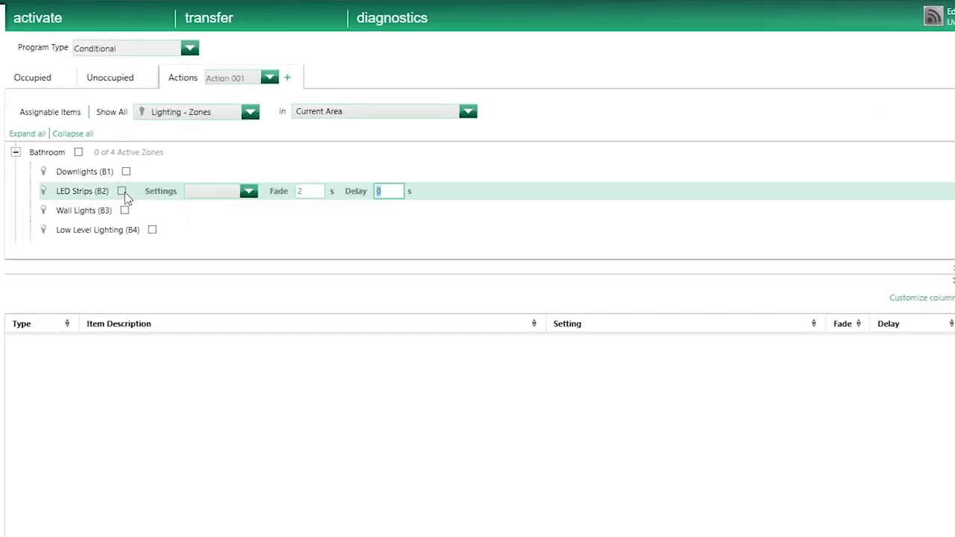
Set LED Strips to 15% and Low Level Lighting to 40% in Action 001.
left_click(124, 192)
left_click(218, 192)
type("15")
left_click(271, 202)
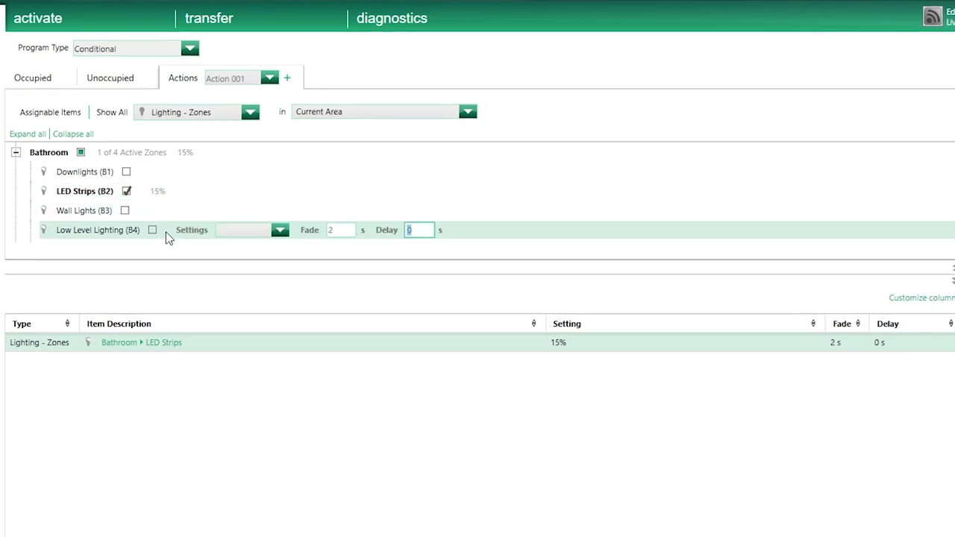
left_click(153, 230)
left_click(260, 232)
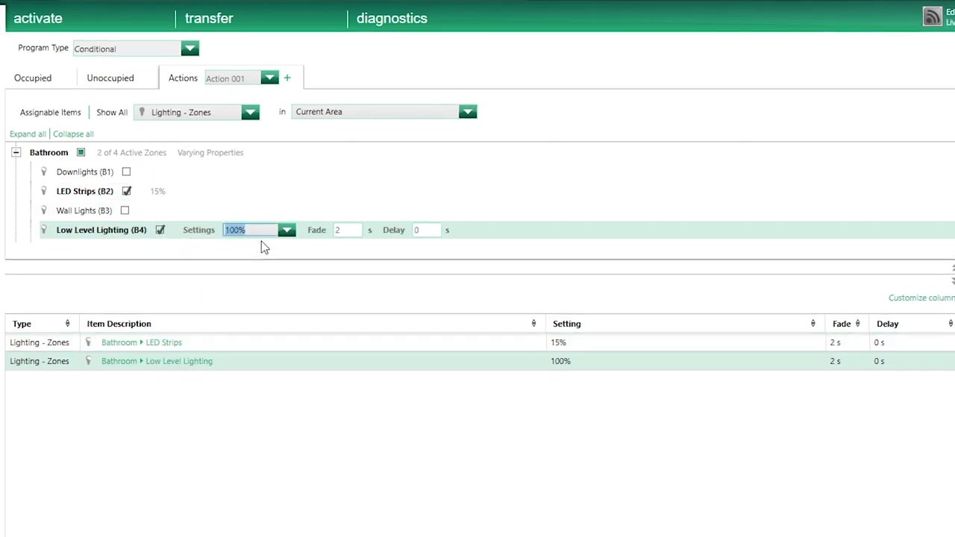
type("40")
left_click(261, 240)
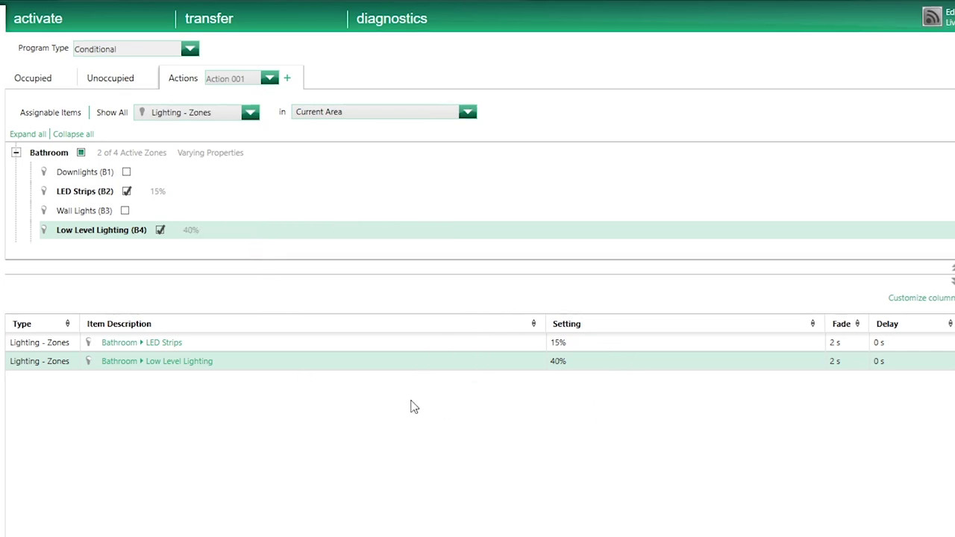
Rename the action to 'Night Scene'.
left_click(237, 78)
type("N")
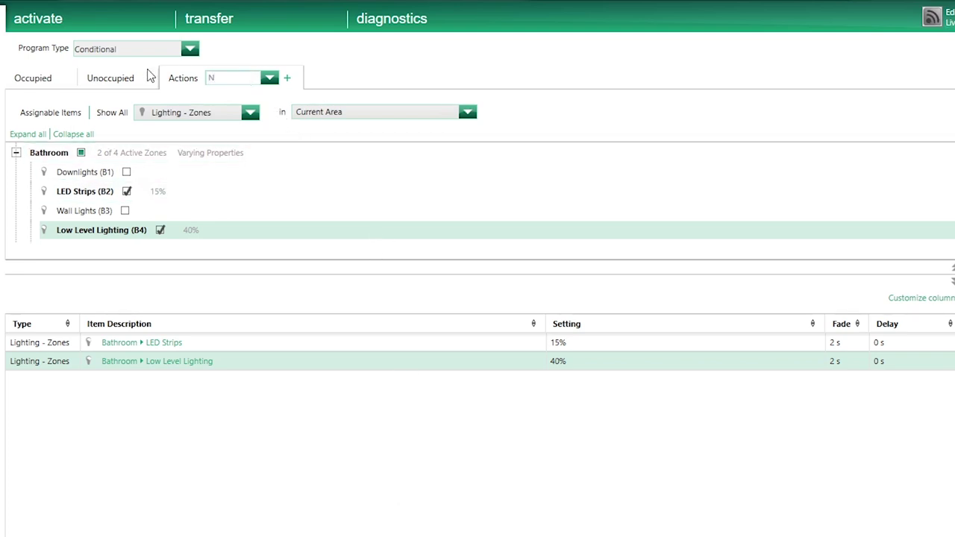
type("ight Scene")
key("Tab")
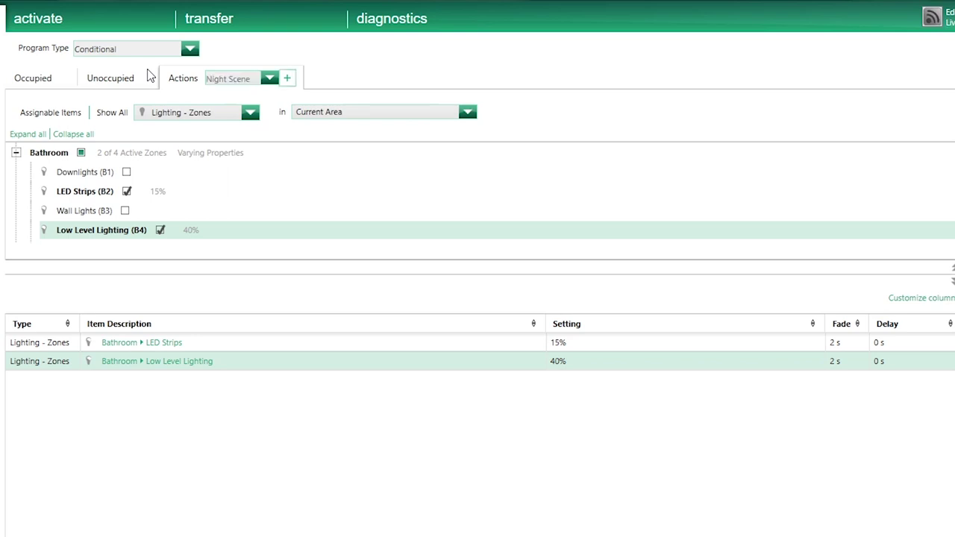
On the Unoccupied program, add a Time of Day condition running 12:00 to 5:00 AM.
left_click(110, 82)
left_click(68, 102)
left_click(70, 120)
left_click(104, 102)
left_click(128, 125)
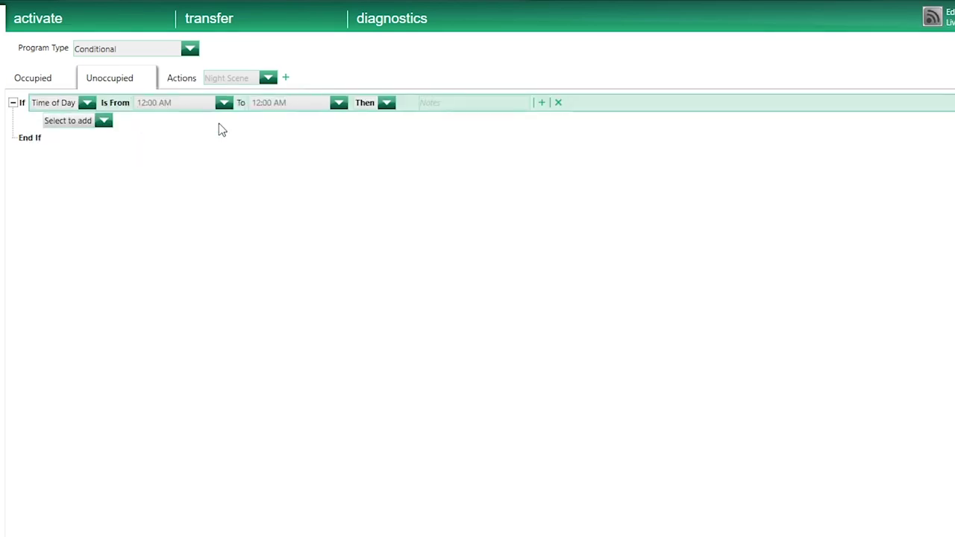
left_click(291, 103)
type("5")
left_click(414, 132)
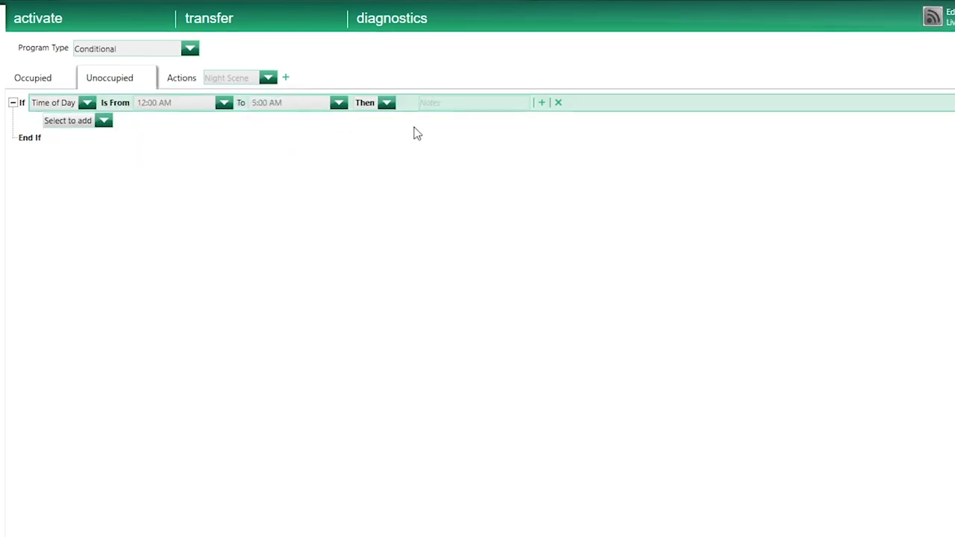
Add an action to that time range and create a new action, Action 001, to run.
left_click(105, 123)
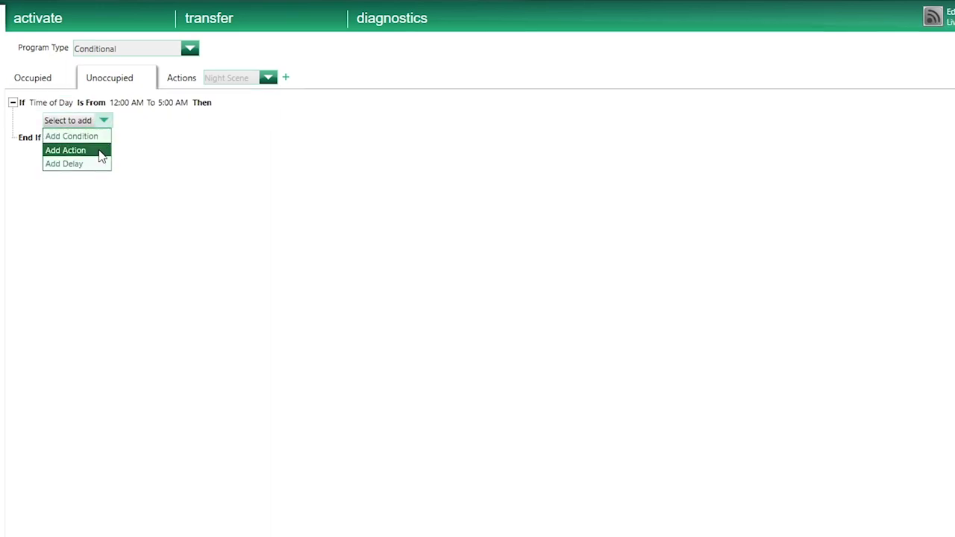
left_click(96, 151)
left_click(147, 122)
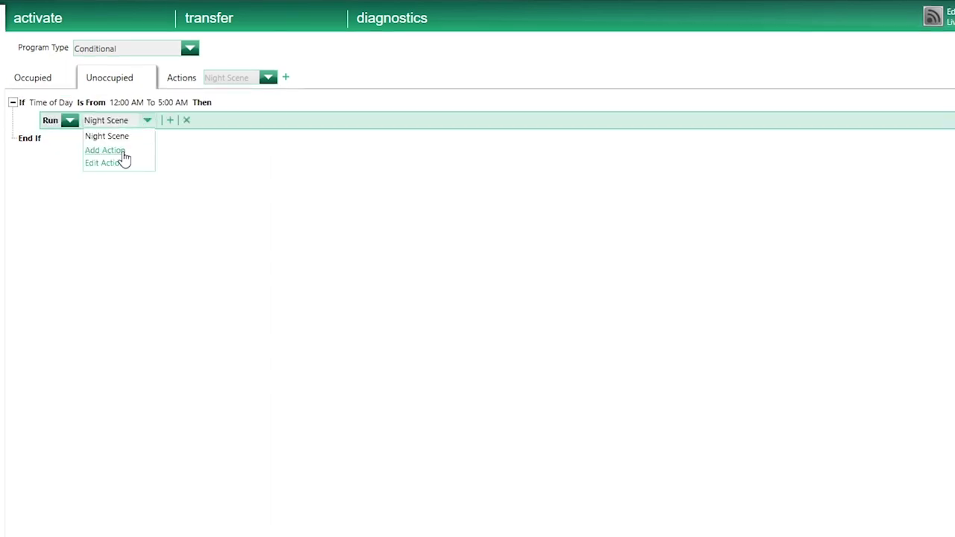
left_click(113, 152)
left_click(144, 156)
left_click(146, 121)
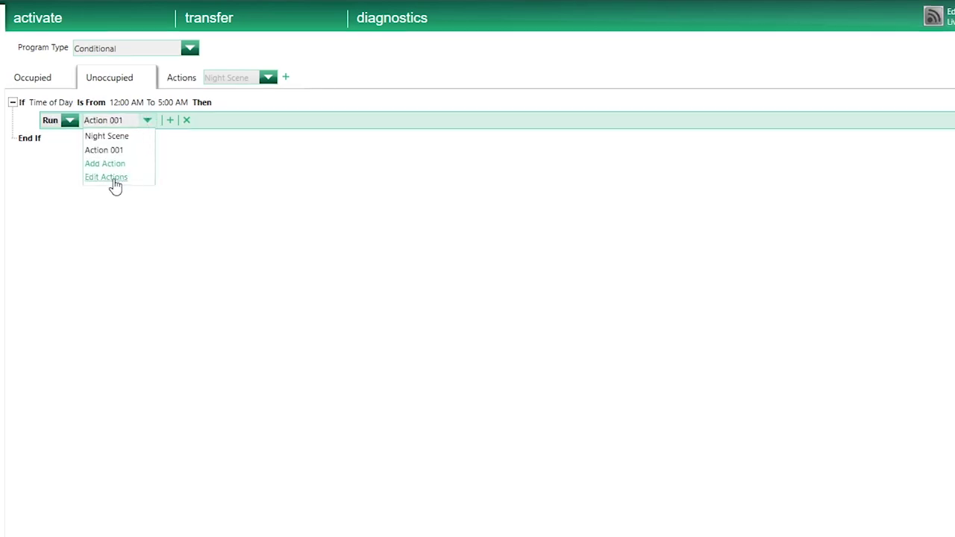
left_click(114, 181)
Set LED Strips and Low Level Lighting to 0% in the new action.
left_click(122, 191)
left_click(248, 191)
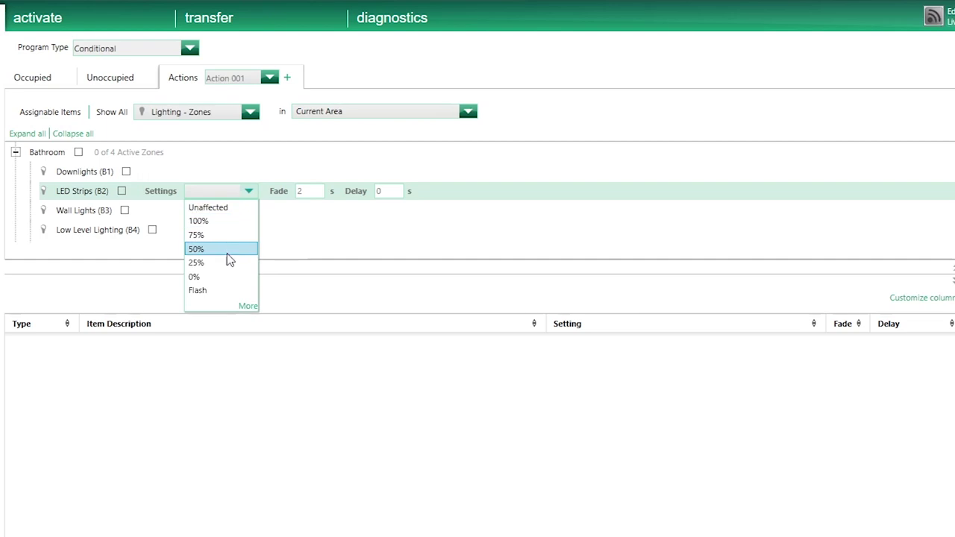
left_click(227, 276)
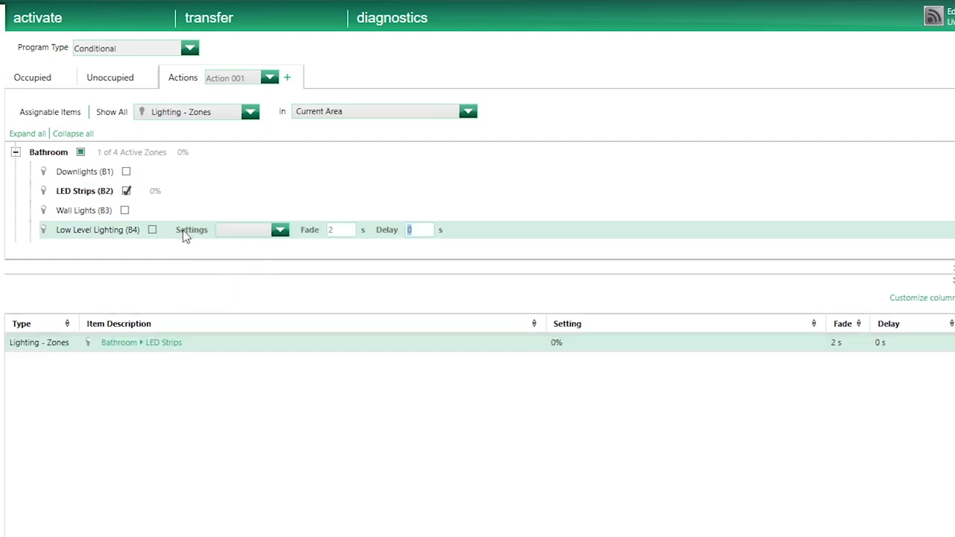
left_click(282, 233)
left_click(266, 314)
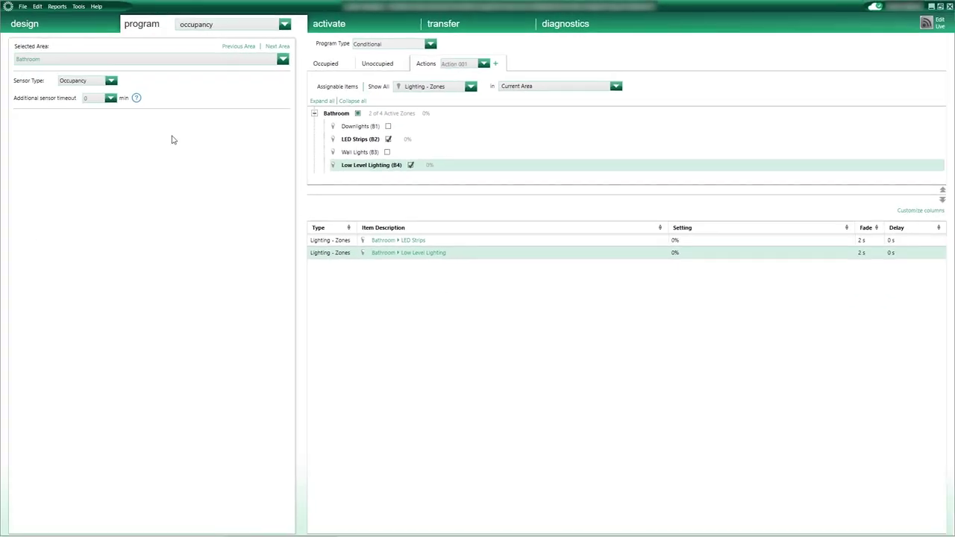
Set a 2-minute additional sensor timeout and name the action 'Bathroom Off'.
left_click(111, 97)
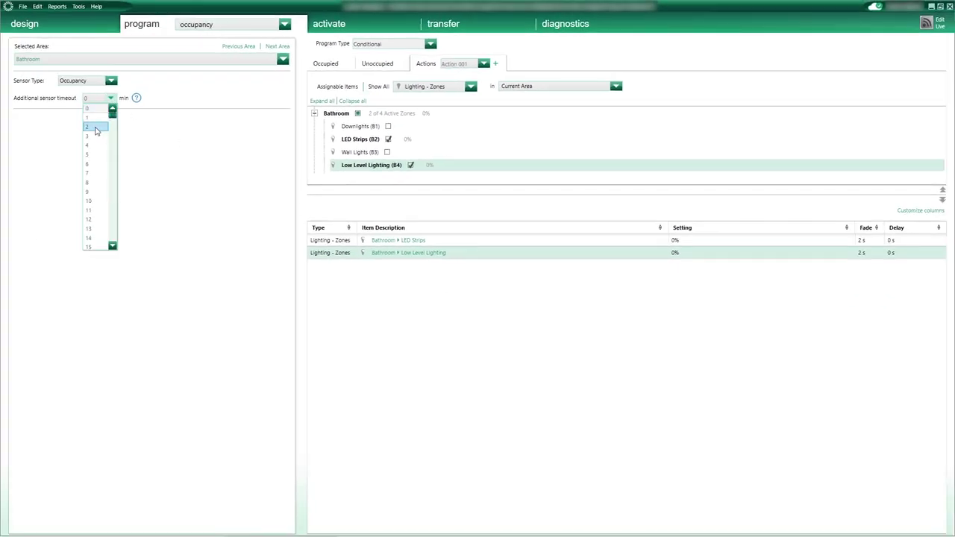
left_click(97, 128)
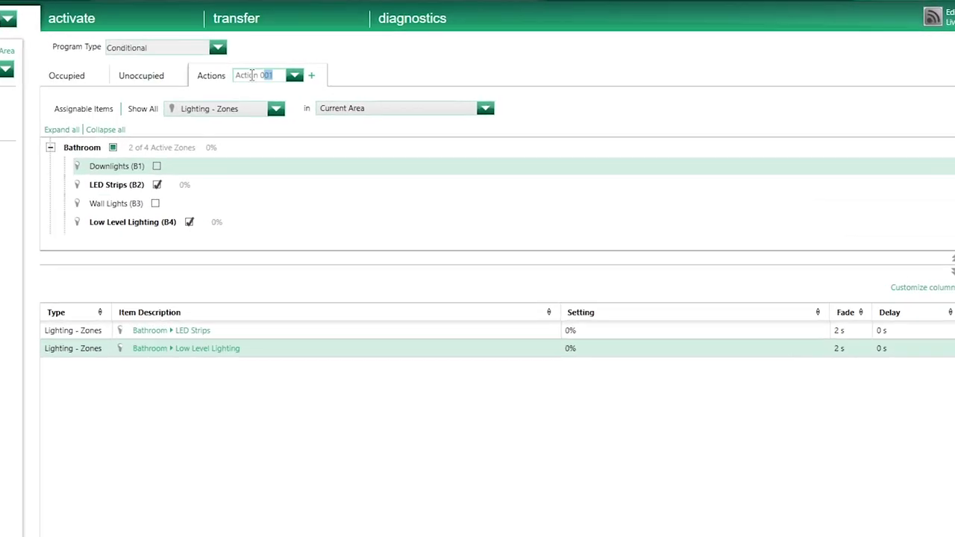
type("Bathroom Off")
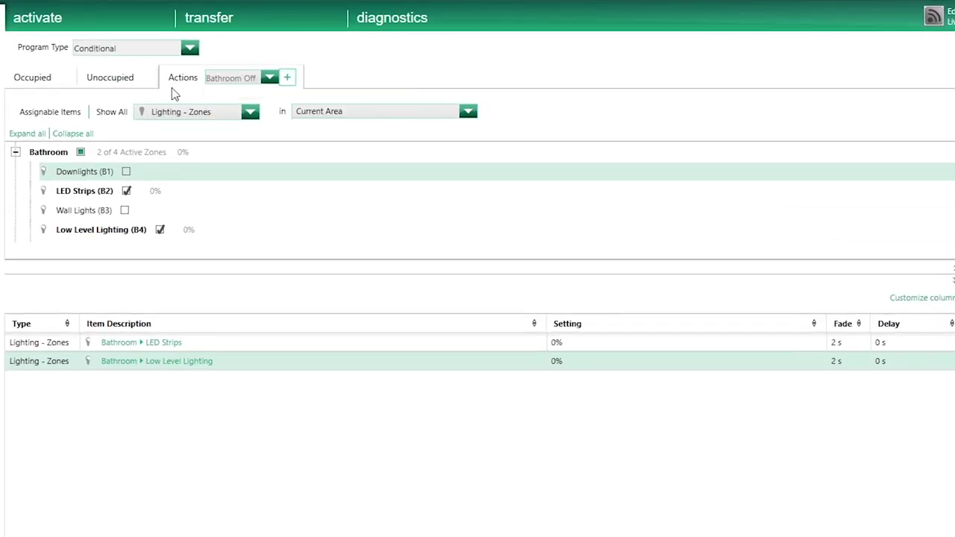
left_click(113, 77)
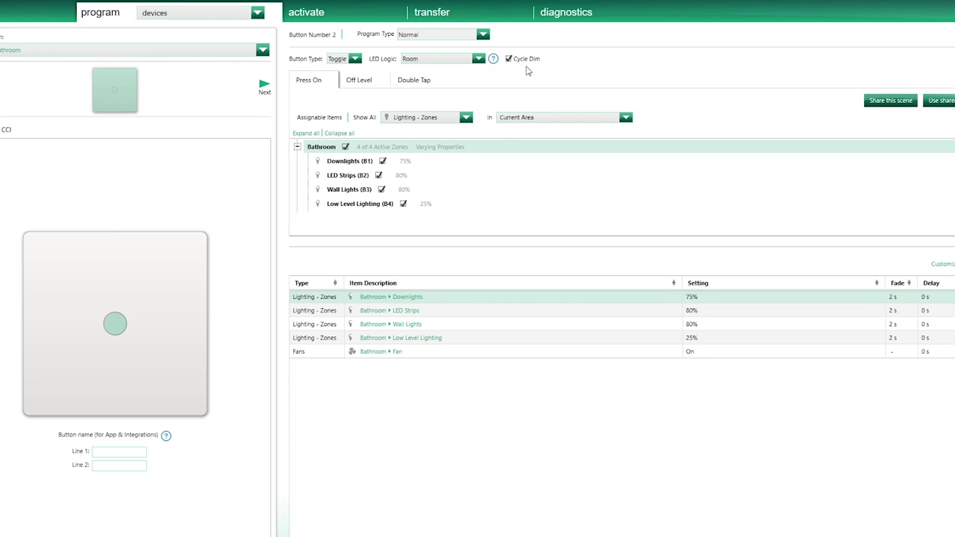
Review the button's Double Tap scene, then its Off Level with fan off after 60 s.
left_click(429, 84)
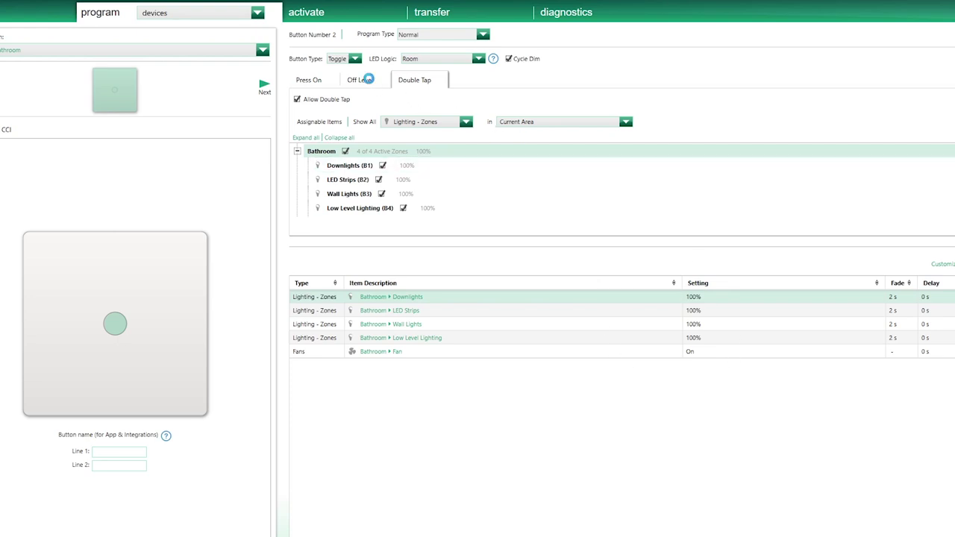
left_click(370, 82)
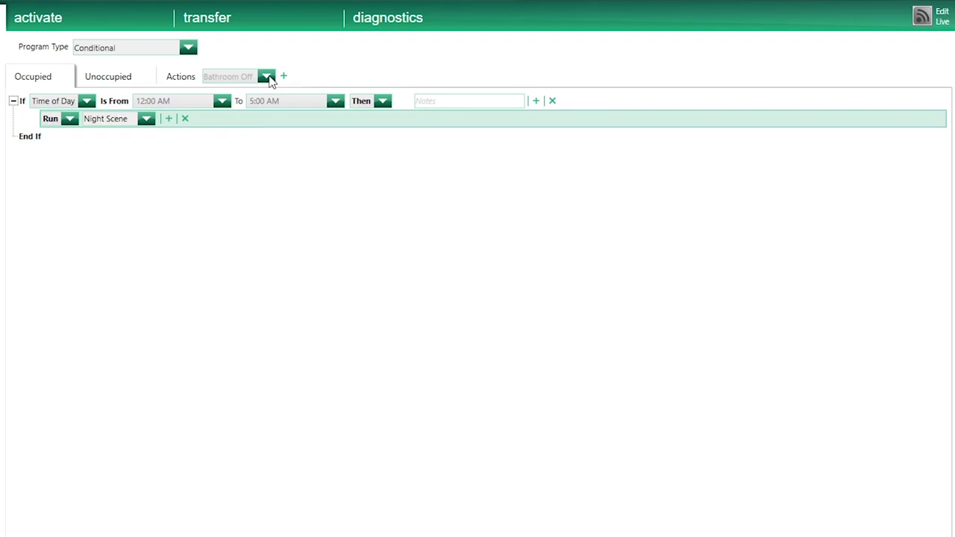
Inspect the Night Scene action, the Unoccupied condition, and Bathroom Off's 0% levels with 2 s fade.
left_click(267, 76)
left_click(267, 77)
left_click(241, 89)
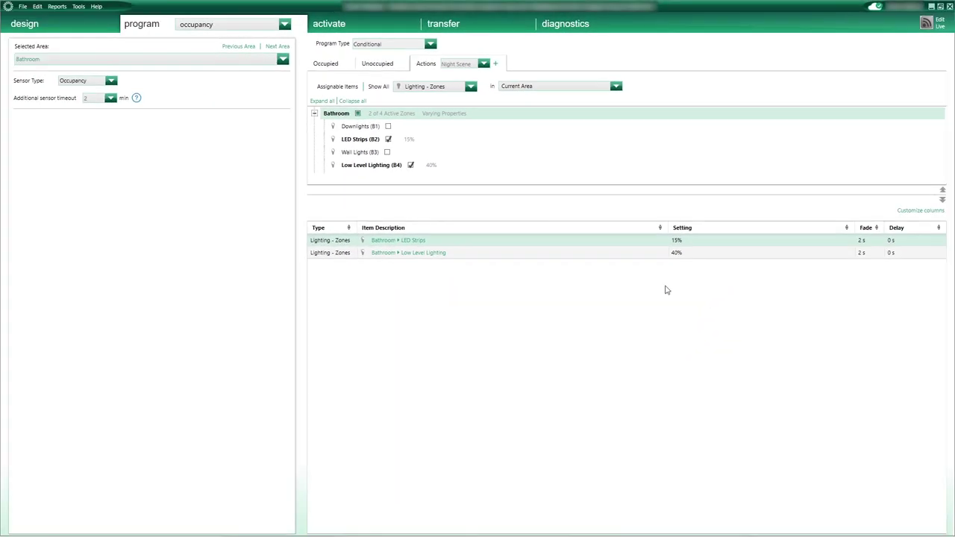
left_click(384, 65)
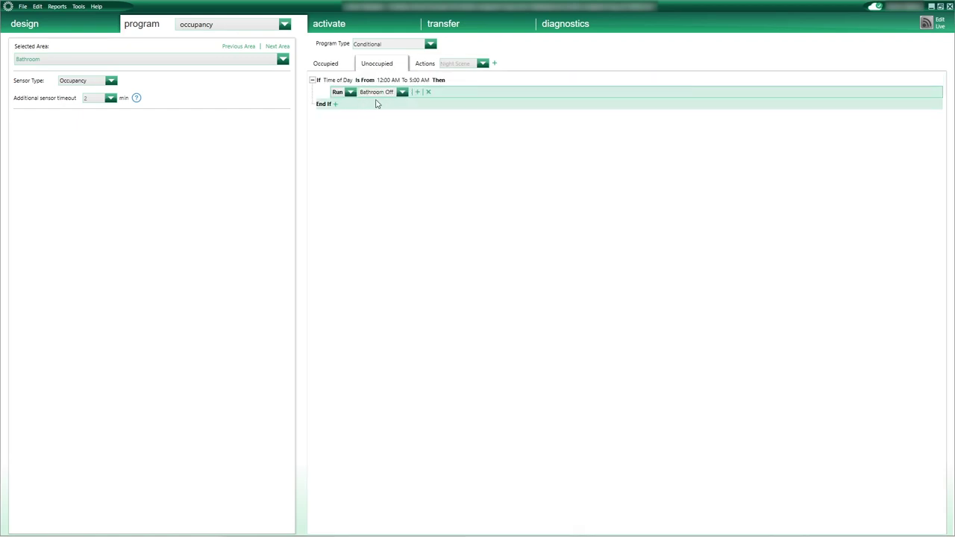
left_click(483, 64)
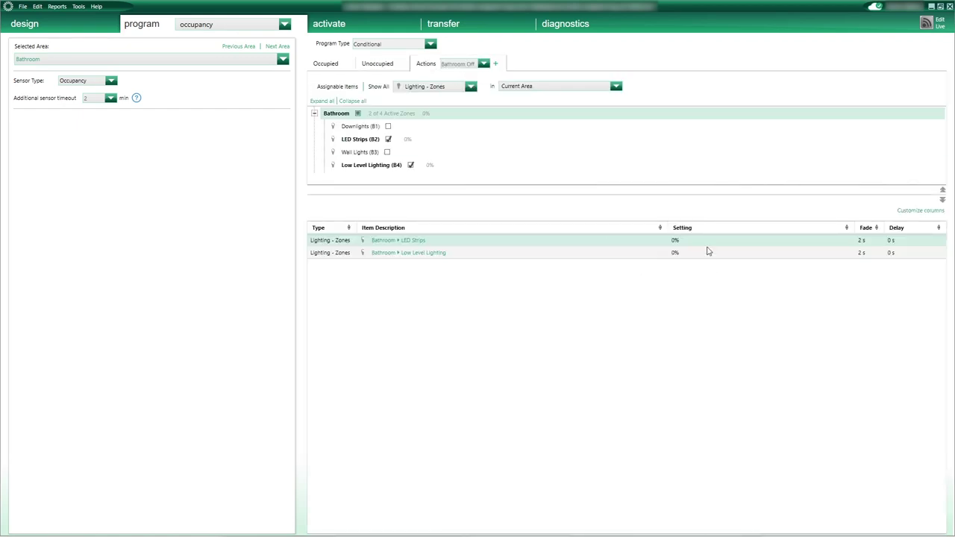